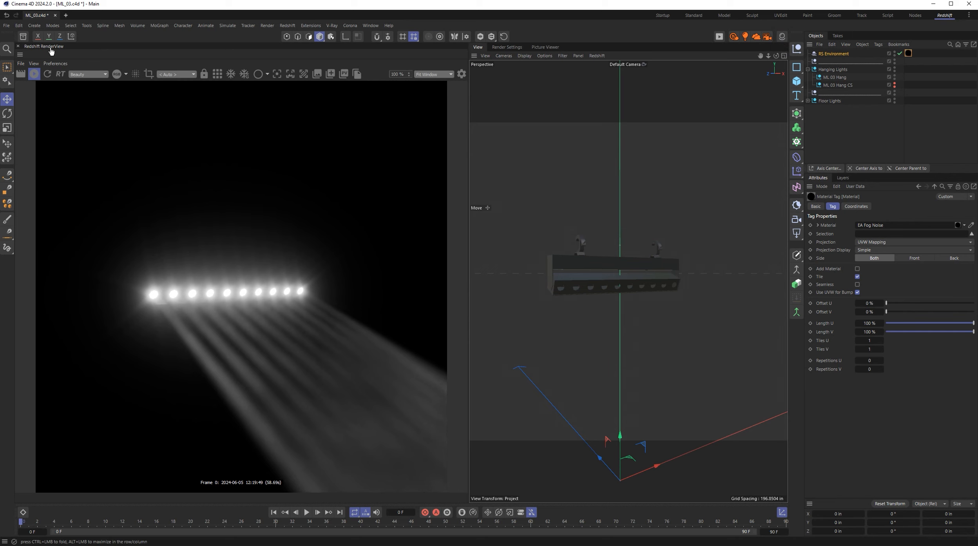
Step: Show the Bloom and Streak post effects in the render view settings and set the Streak Intensity to 0.477
left_click(462, 74)
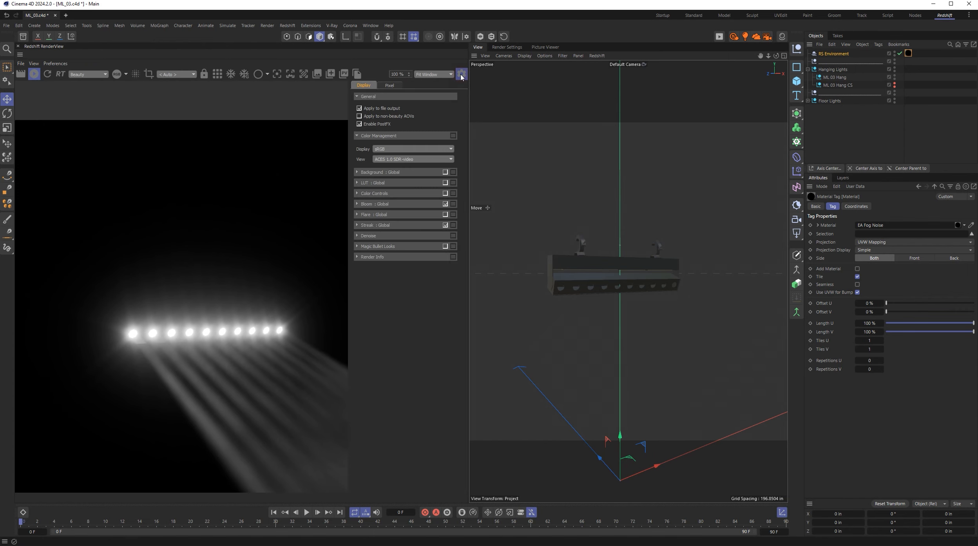
left_click(357, 203)
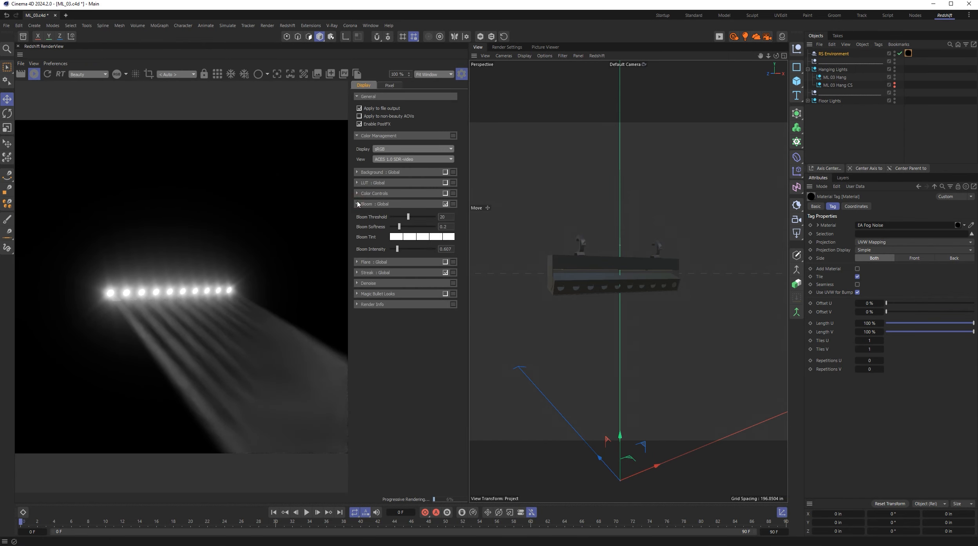
left_click(357, 272)
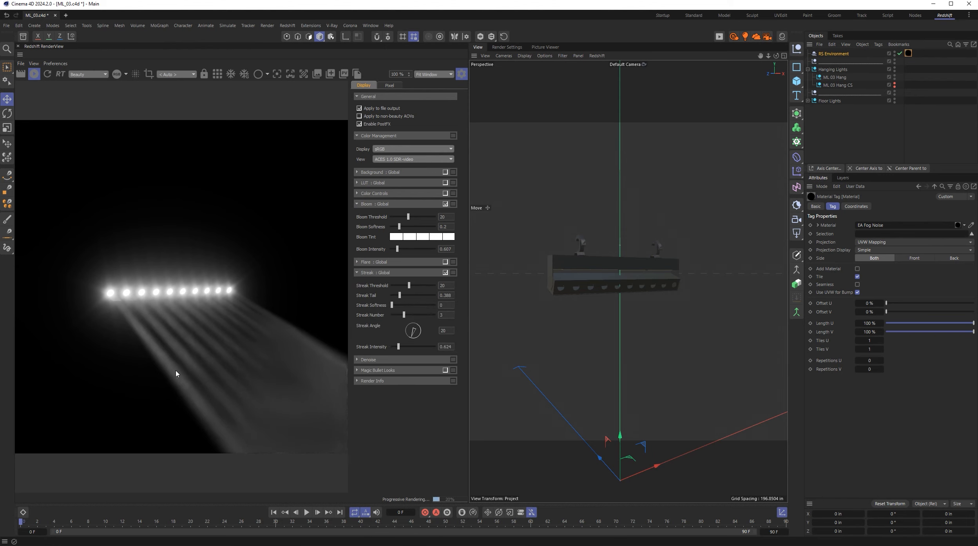
mouse_move(399, 350)
left_mouse_down()
mouse_move(425, 348)
mouse_move(397, 348)
left_mouse_up()
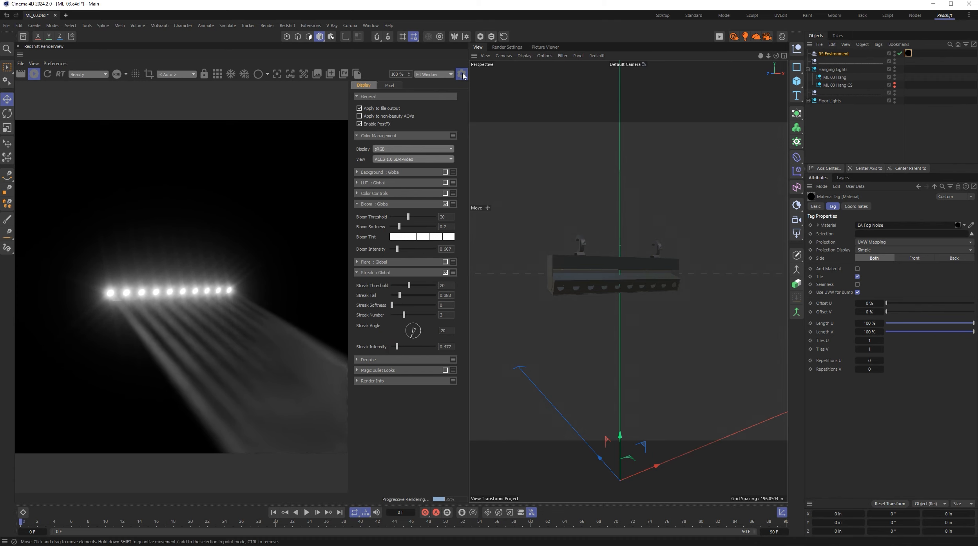
left_click(462, 74)
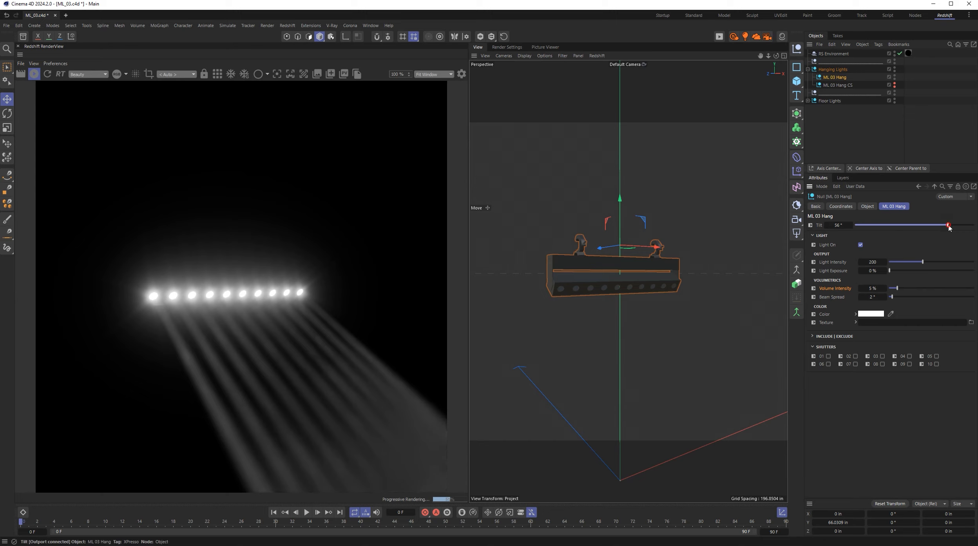
Step: Adjust the ML 03 Hang fixture's tilt to about 58° and switch its light off and back on
mouse_move(950, 224)
left_mouse_down()
mouse_move(857, 233)
mouse_move(976, 238)
mouse_move(933, 239)
mouse_move(950, 237)
left_mouse_up()
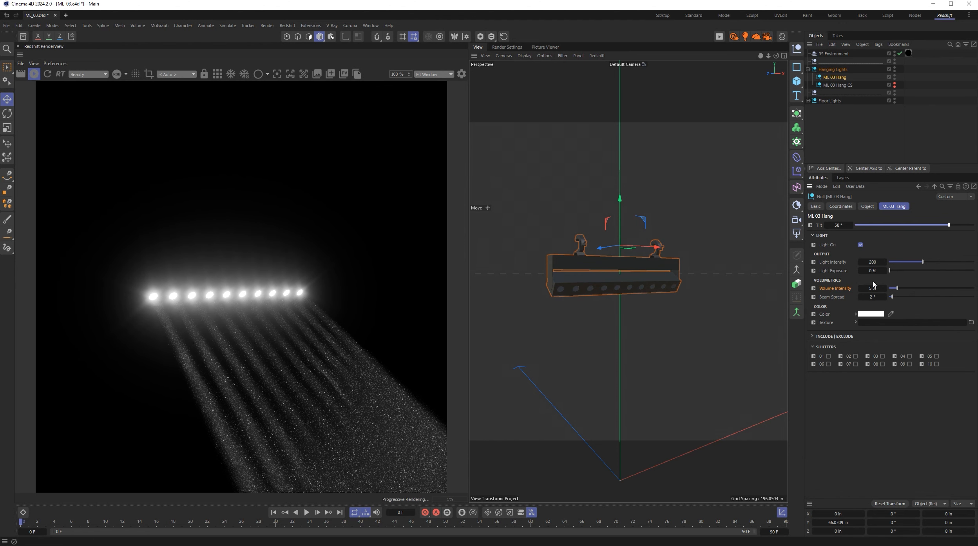
left_click(860, 245)
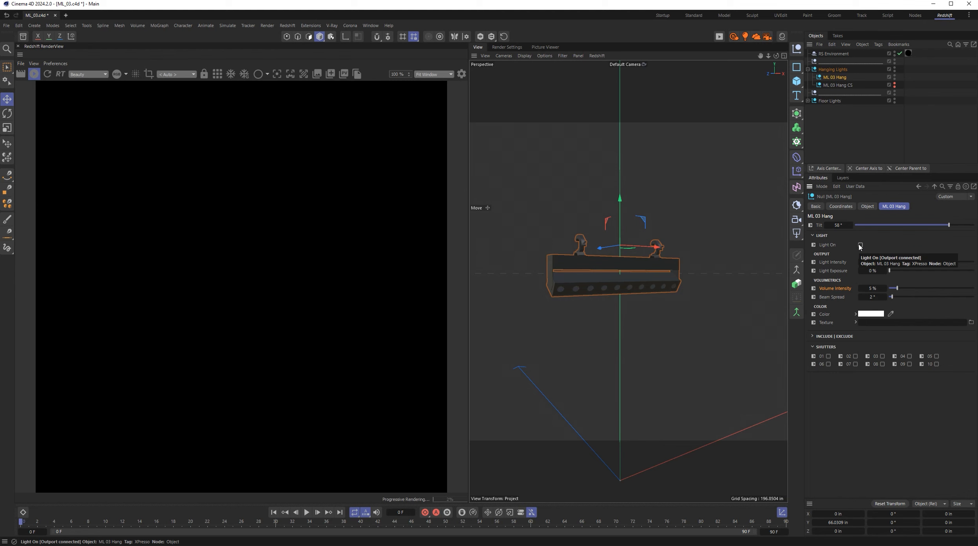
left_click(861, 245)
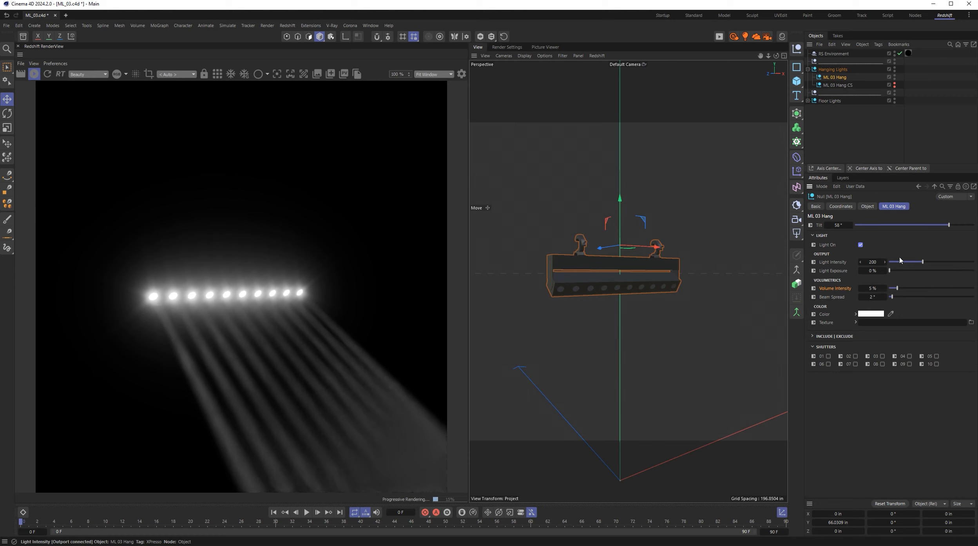
Step: Set the fixture's Light Intensity to 325, try a Light Exposure of 108.94 %, and reset the exposure to its default
mouse_move(923, 262)
left_mouse_down()
mouse_move(889, 266)
mouse_move(952, 264)
mouse_move(895, 271)
mouse_move(909, 271)
left_mouse_up()
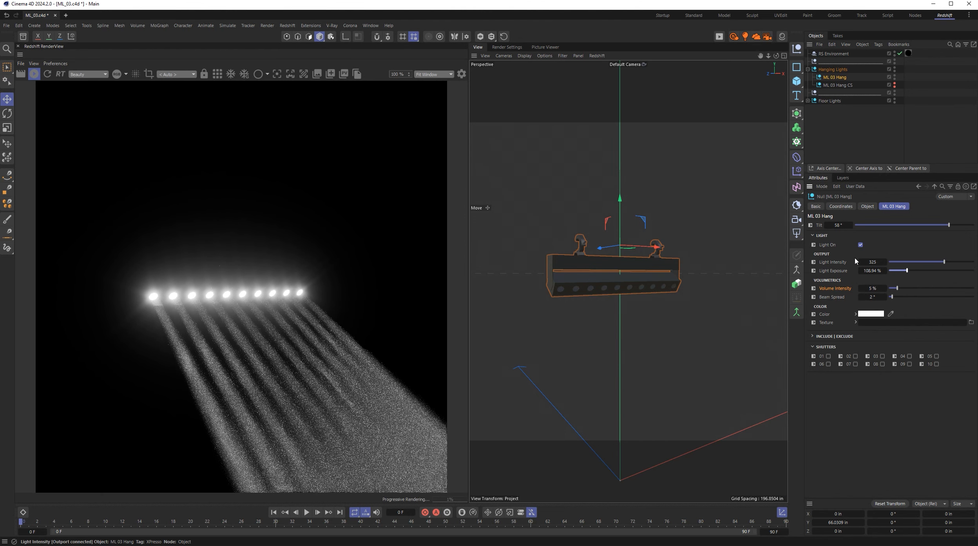
right_click(837, 271)
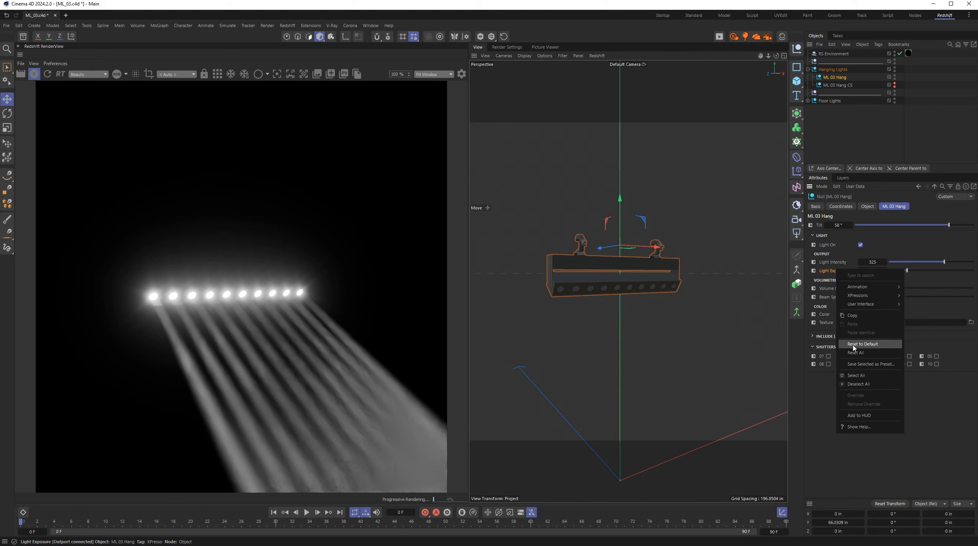
left_click(875, 344)
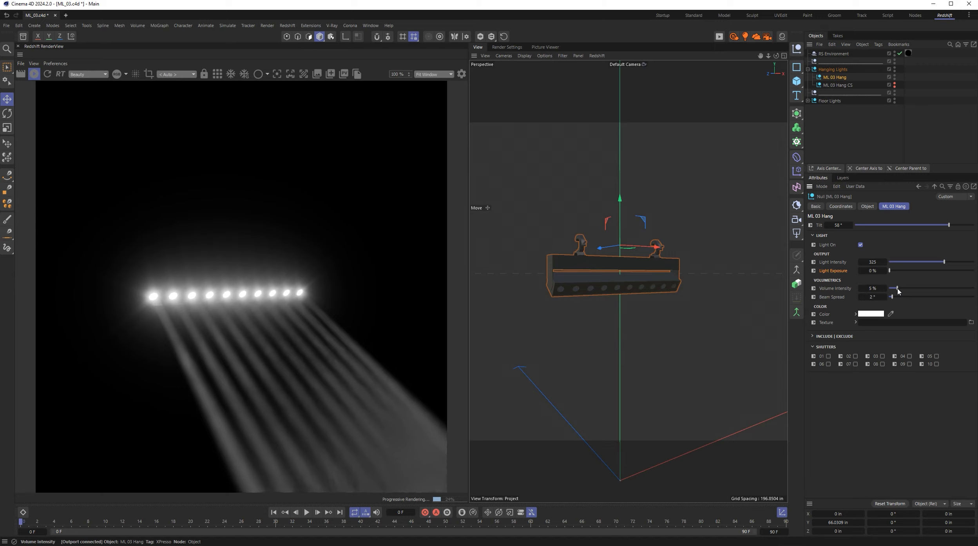
Step: Set the fixture's Volume Intensity to 9.1 % and its Beam Spread to 12.05°
mouse_move(898, 289)
left_mouse_down()
mouse_move(934, 290)
mouse_move(906, 289)
left_mouse_up()
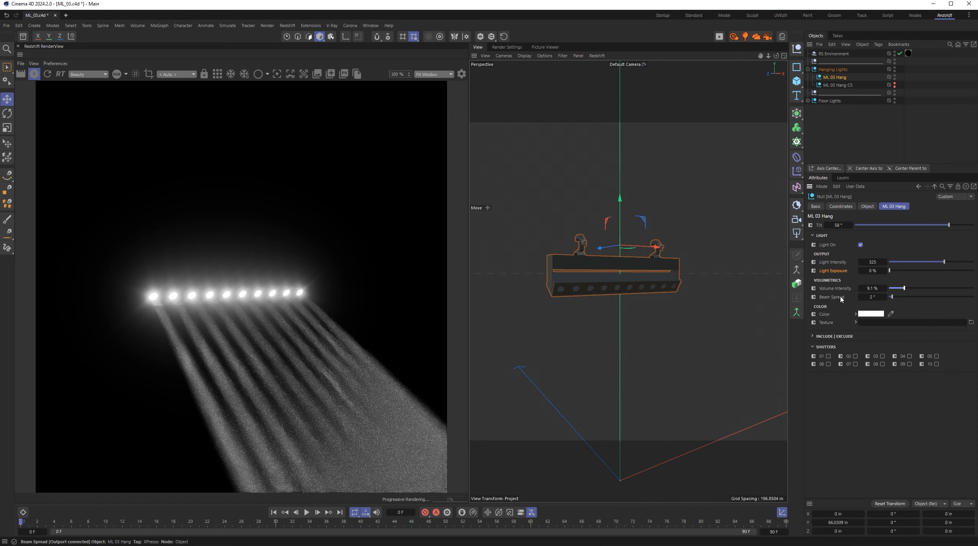
mouse_move(893, 297)
left_mouse_down()
mouse_move(942, 297)
mouse_move(897, 297)
left_mouse_up()
mouse_move(893, 298)
left_mouse_down()
mouse_move(933, 299)
mouse_move(911, 298)
left_mouse_up()
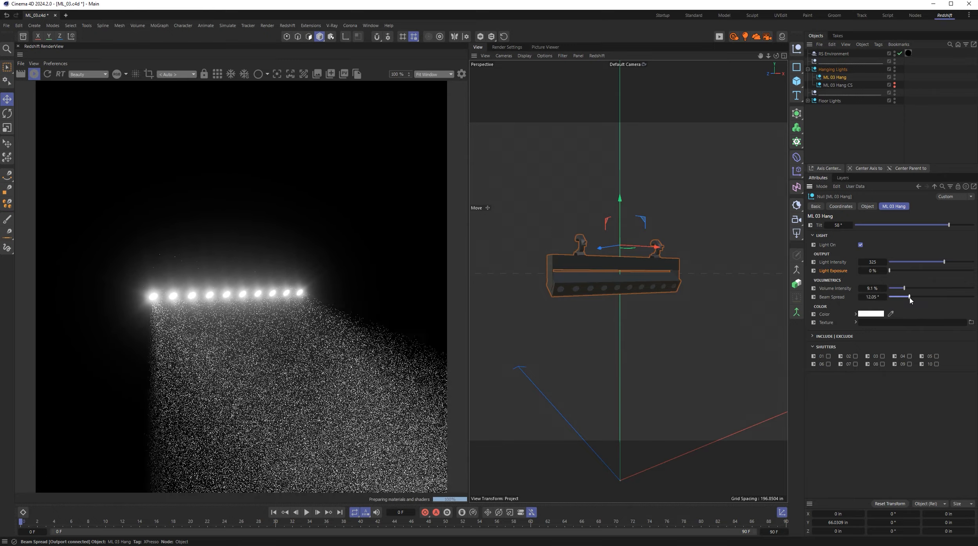
Step: Set the fixture's light color to orange with RGB 255, 143, 0
left_click(872, 314)
left_click(848, 355)
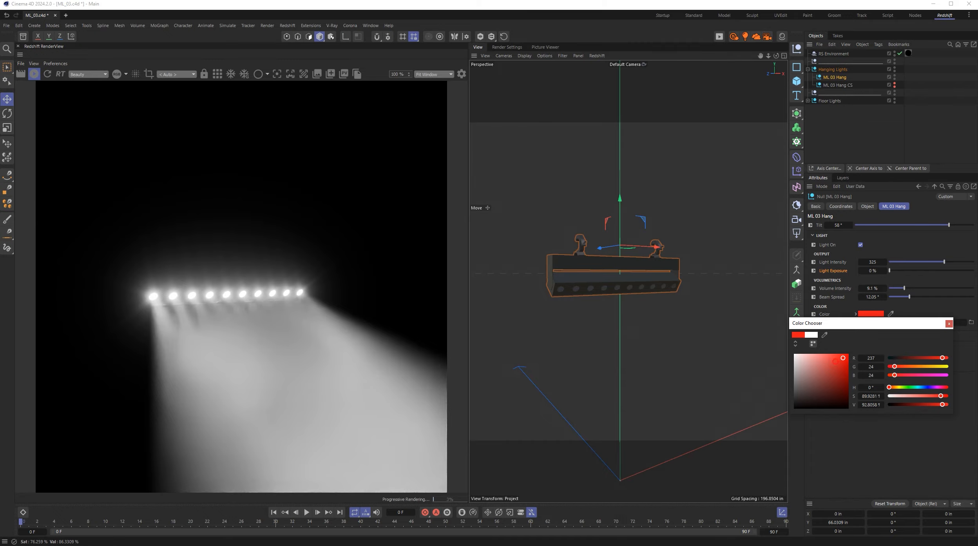
left_click_drag(901, 367, 922, 366)
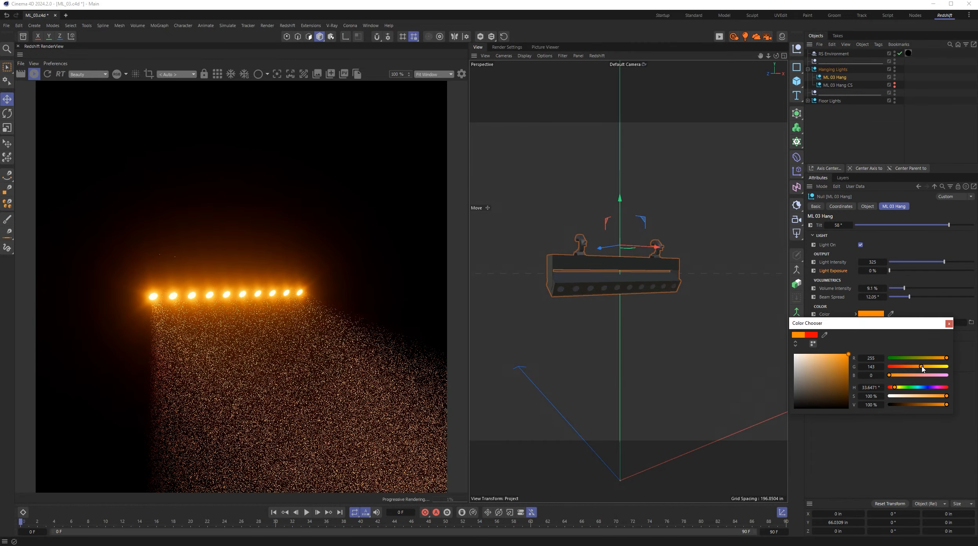
left_click(937, 358)
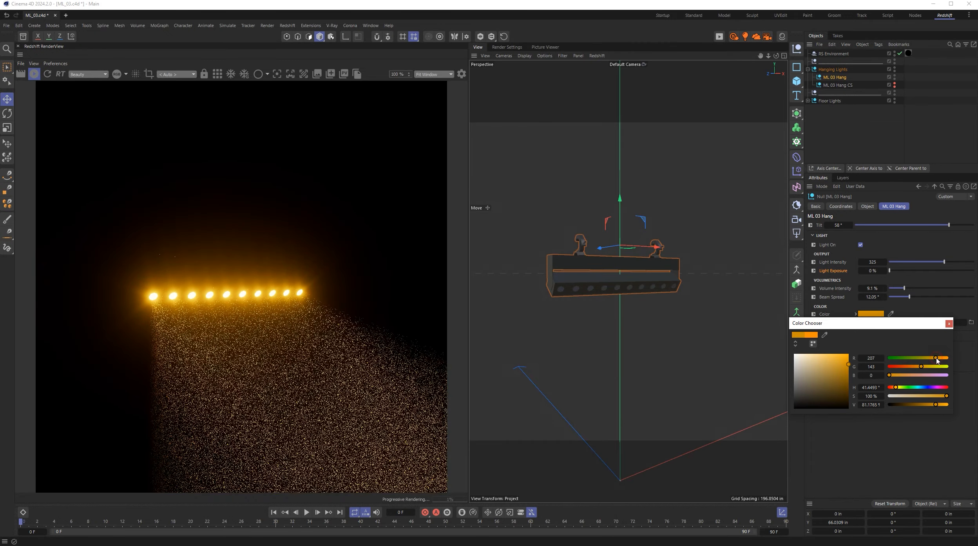
left_click_drag(937, 359, 948, 358)
left_click(949, 323)
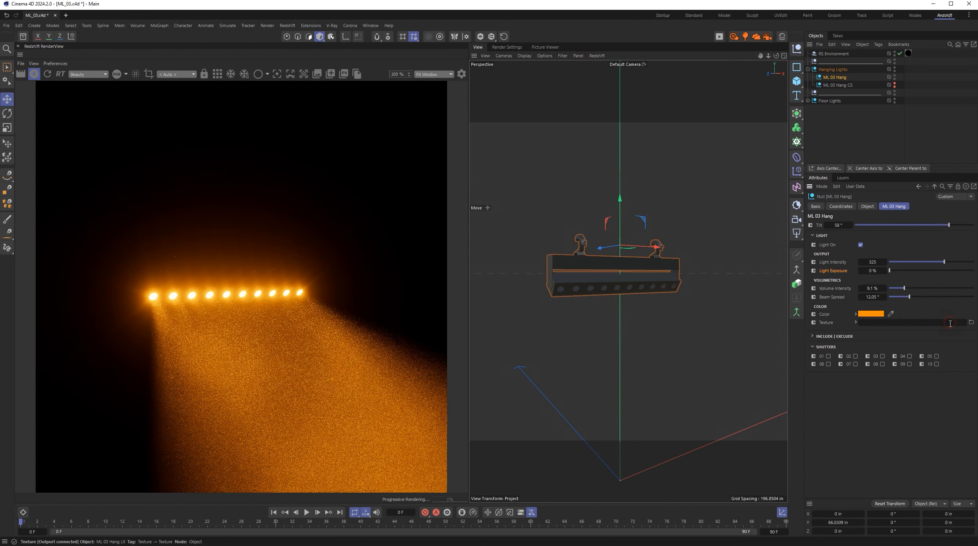
Step: Try a yellow-green light color with a hue of 76° in the inline spectrum, and pick a pink on the color wheel
left_click(856, 314)
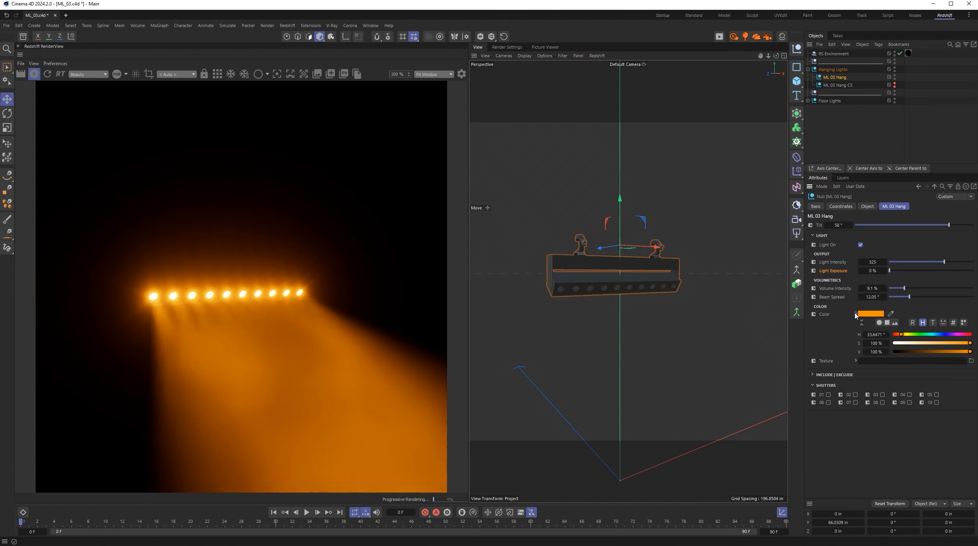
left_click(887, 322)
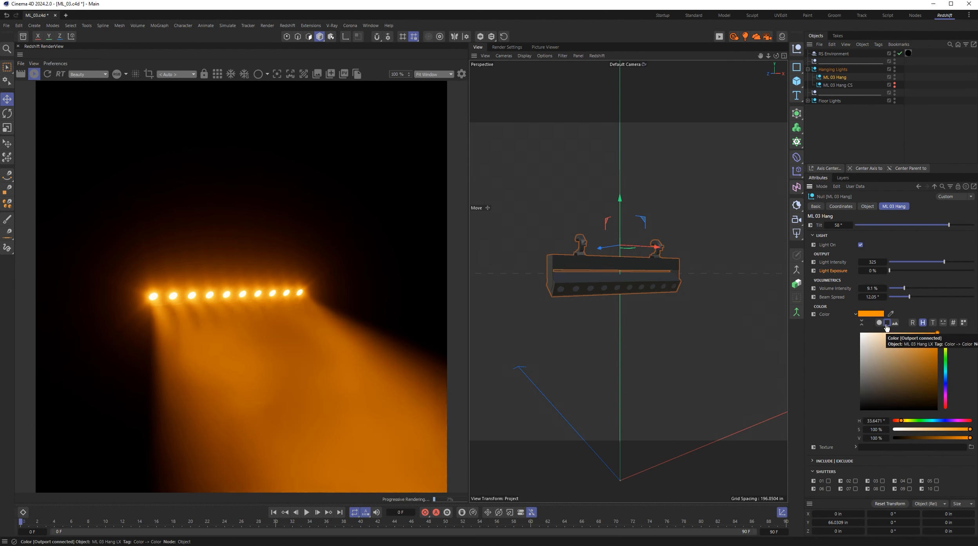
mouse_move(945, 341)
left_mouse_down()
mouse_move(946, 383)
mouse_move(945, 353)
left_mouse_up()
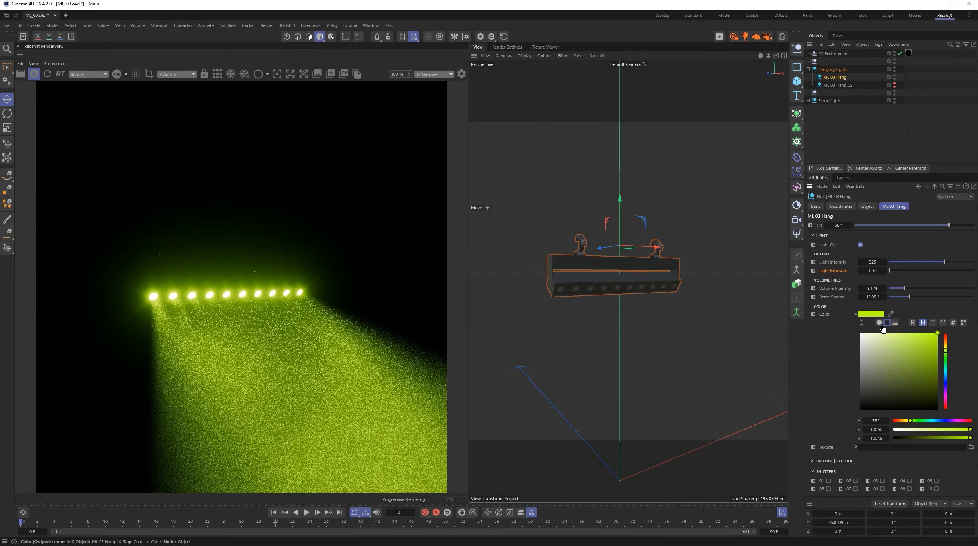
left_click(880, 322)
left_click(921, 355)
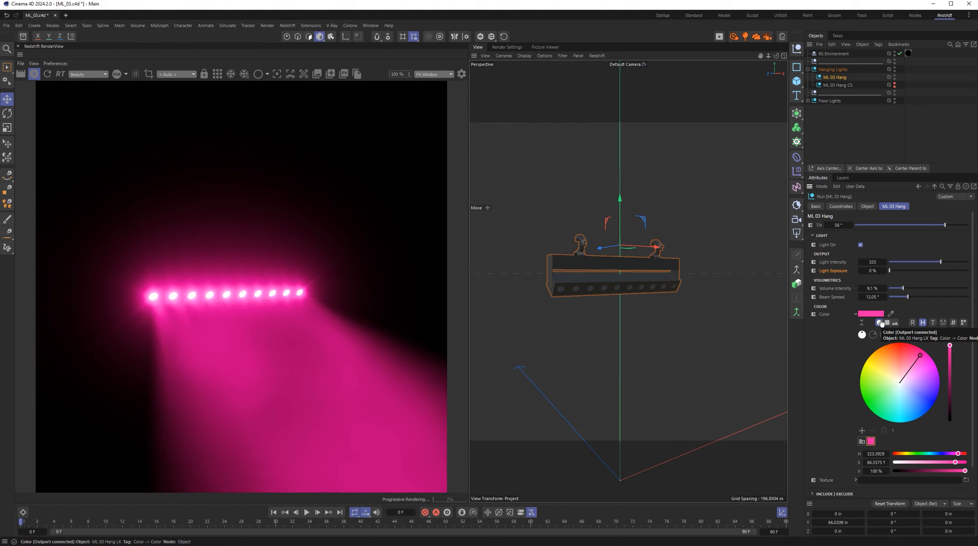
left_click(855, 314)
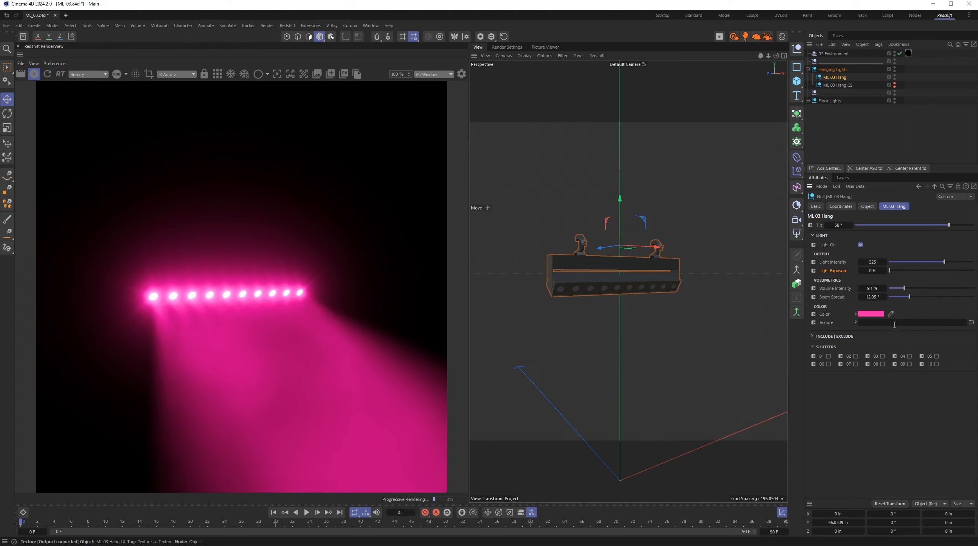
Step: Set the fixture's light color back to pure white, RGB 255, 255, 255
left_click(871, 314)
left_click(806, 360)
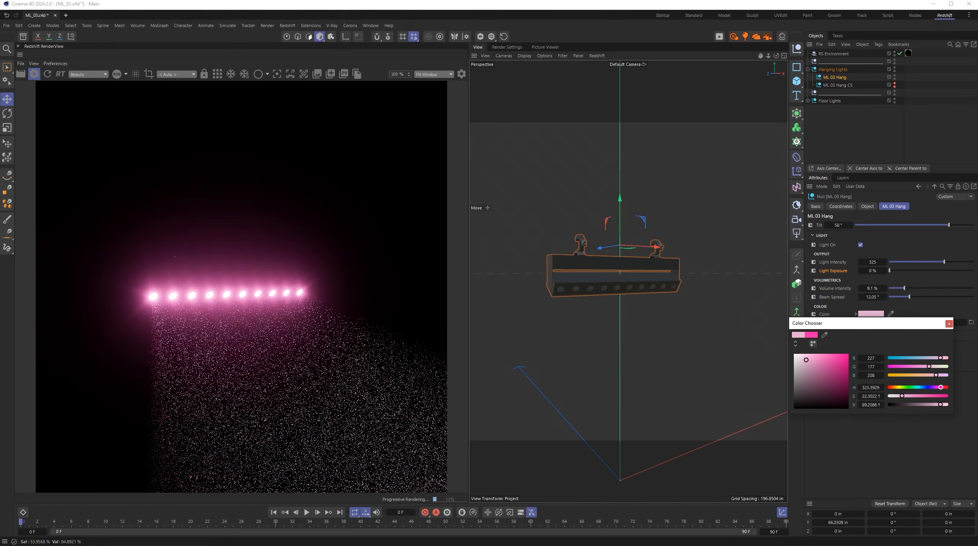
left_click(795, 354)
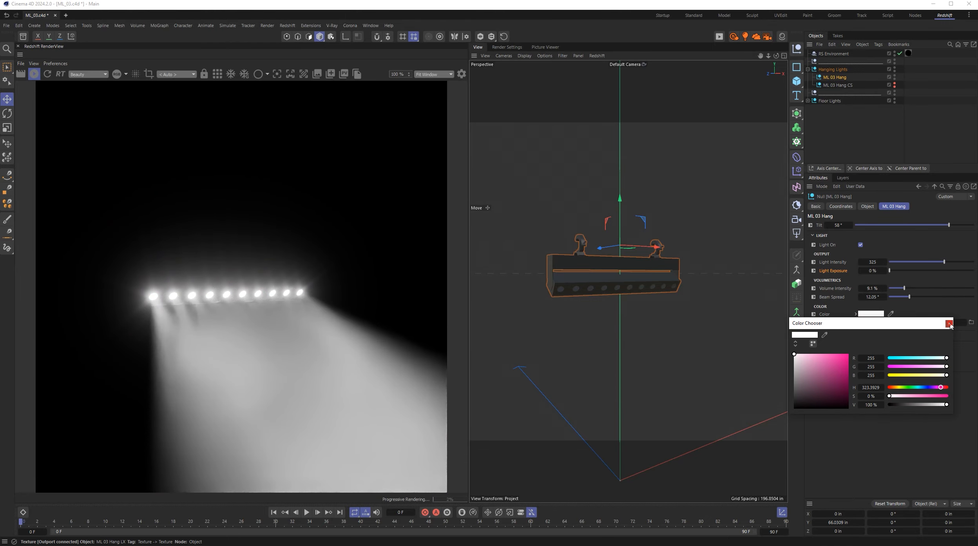
left_click(949, 324)
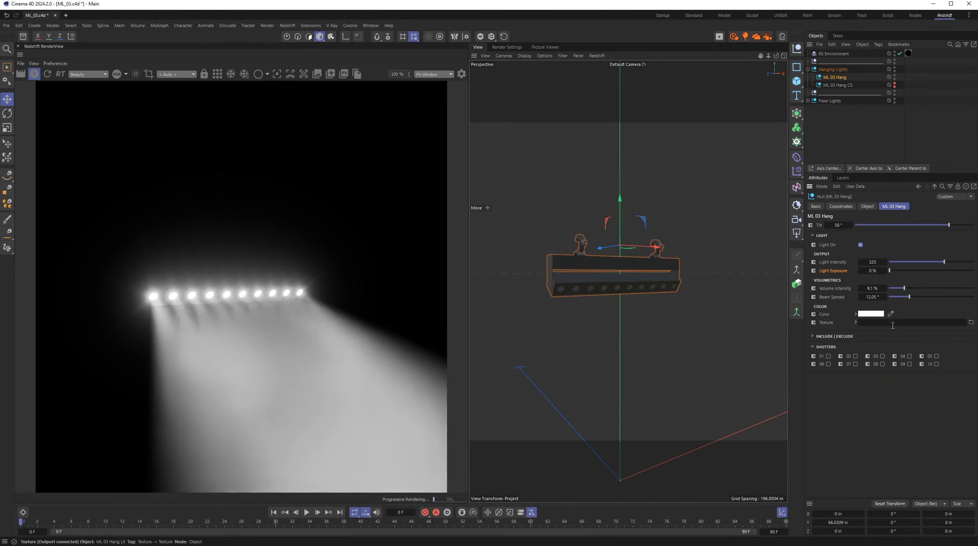
Step: Load ML03_Texture_Rainbow.jpg as the fixture's light texture
left_click(972, 323)
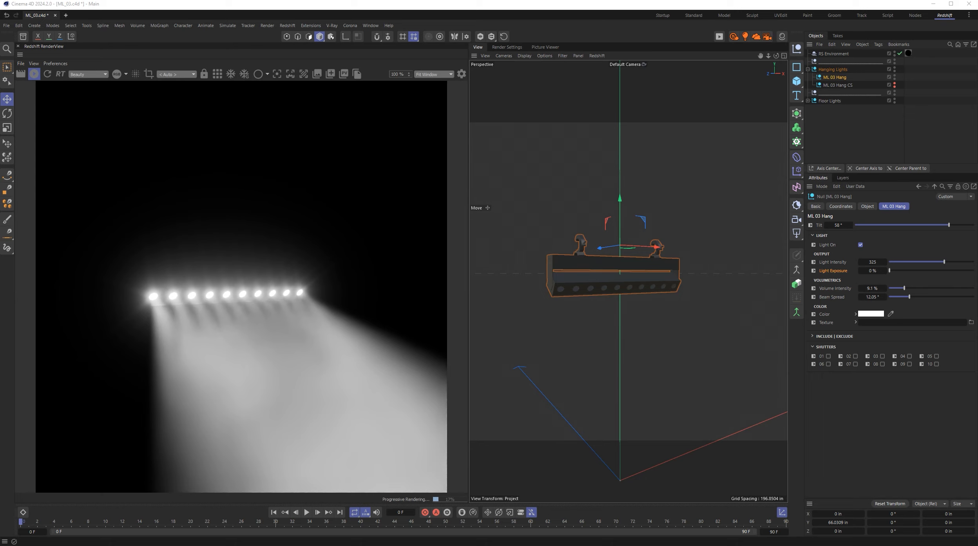
left_click_drag(220, 288, 906, 323)
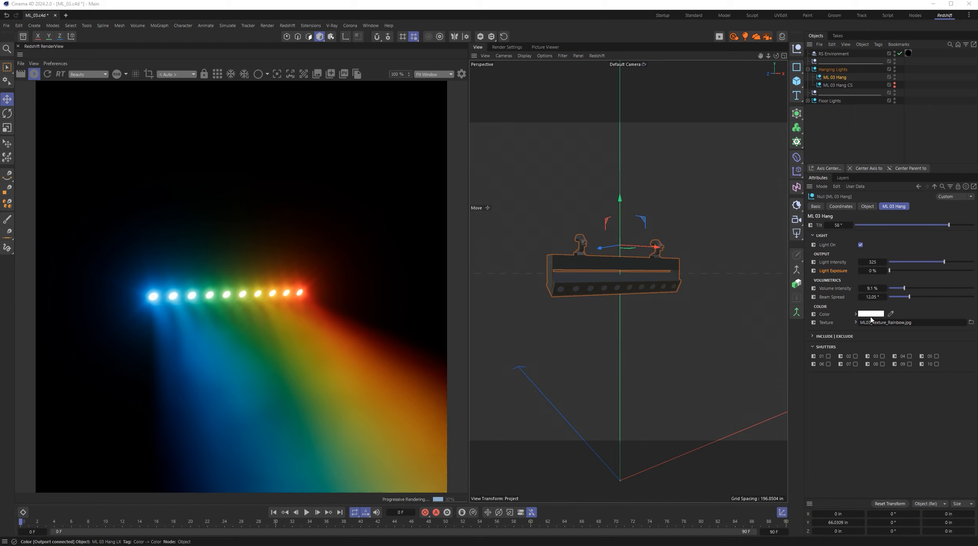
Step: Try tinting the rainbow texture with a red light color of RGB 196, 28, 28, and return the color to white
left_click(873, 315)
left_click(816, 356)
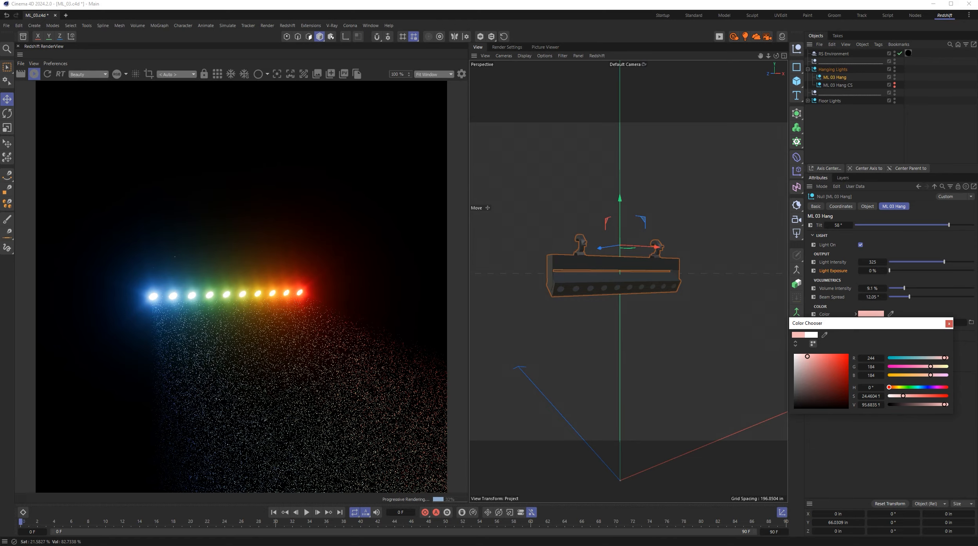
left_click_drag(816, 355, 841, 366)
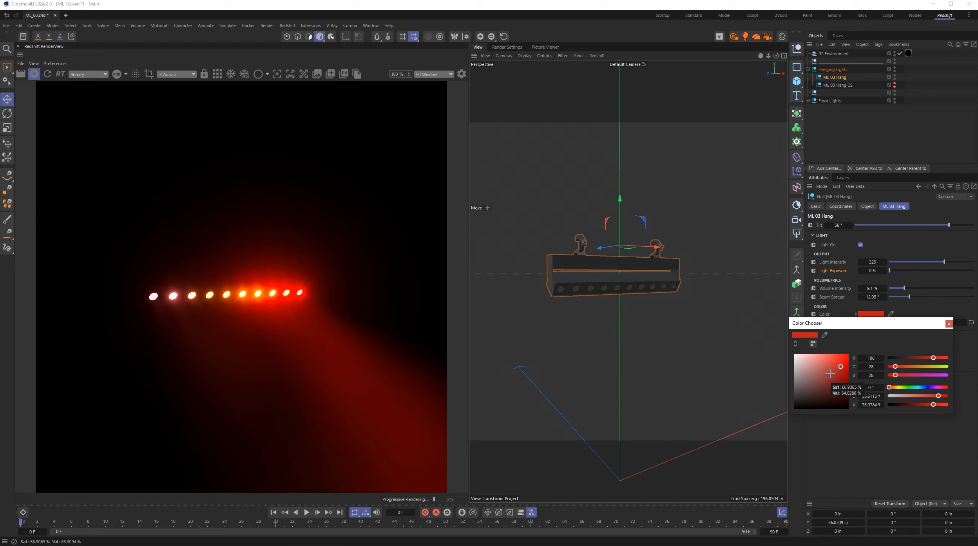
left_click_drag(848, 323, 859, 342)
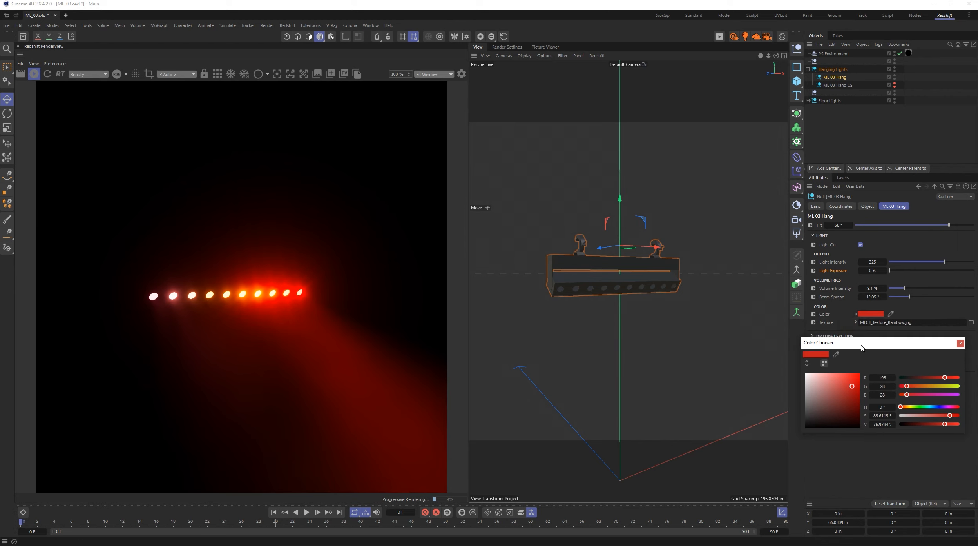
left_click_drag(823, 378, 806, 373)
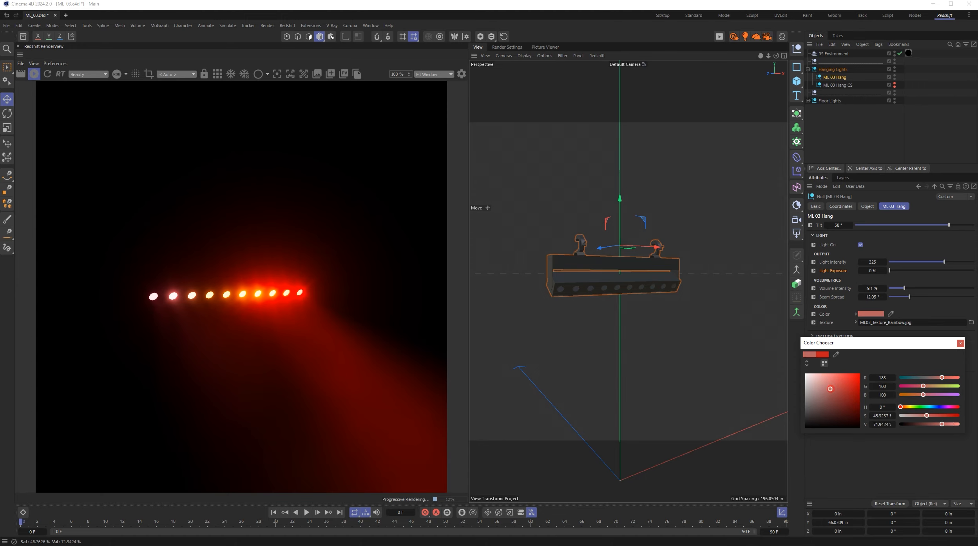
left_click(961, 344)
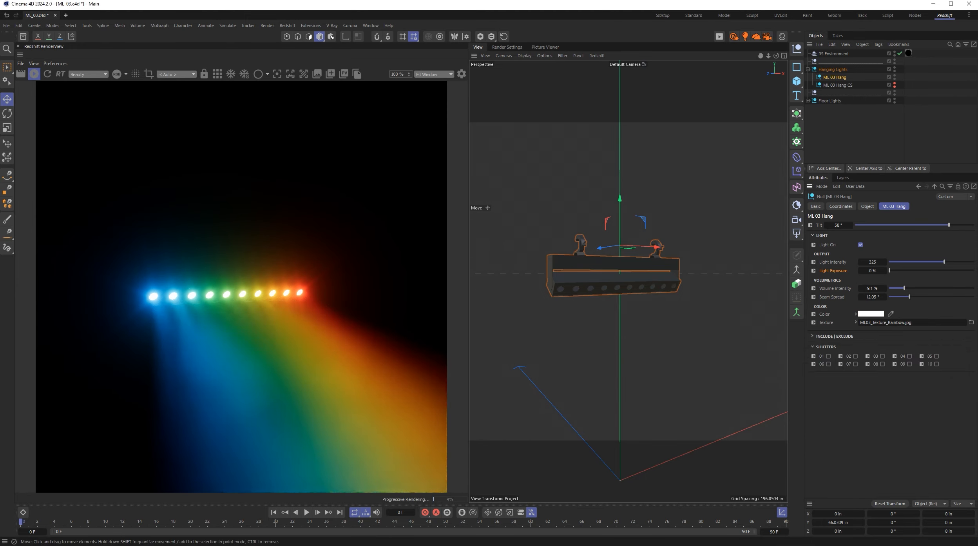
Step: Replace the fixture's light texture with Gradient.jpg, and swap in another image file
left_click_drag(666, 509, 919, 323)
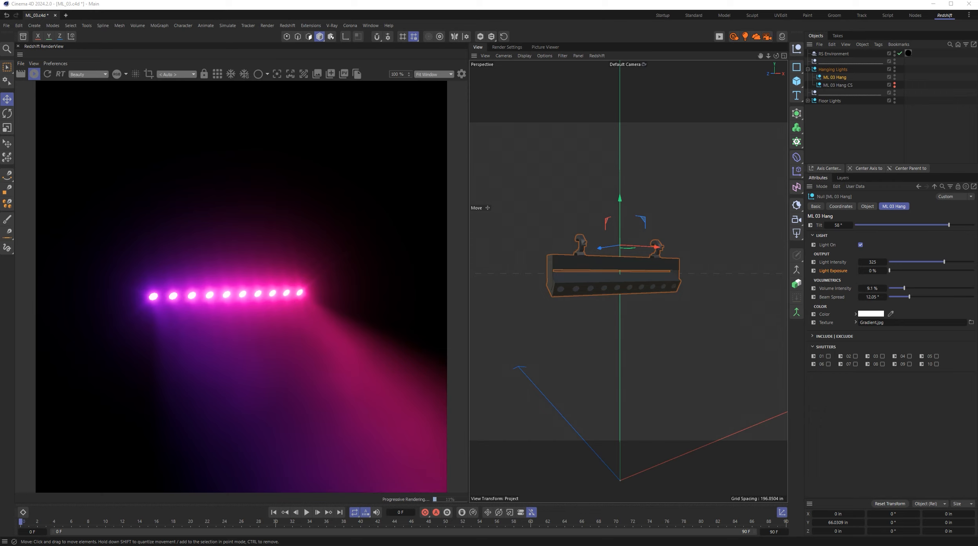
left_click_drag(745, 325, 886, 322)
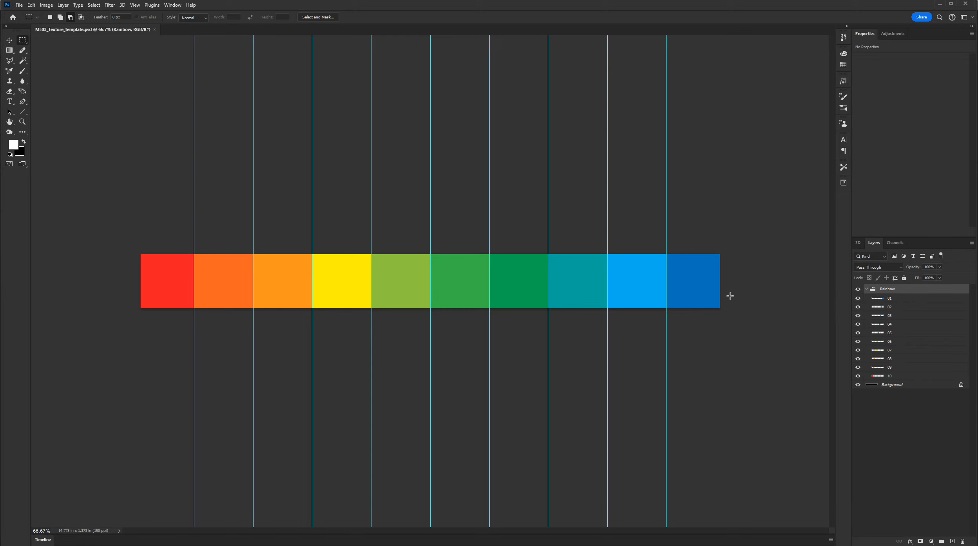
Step: Hide and restore color layers 01 and 03 of the Rainbow group in the ML03 texture template
left_click(858, 298)
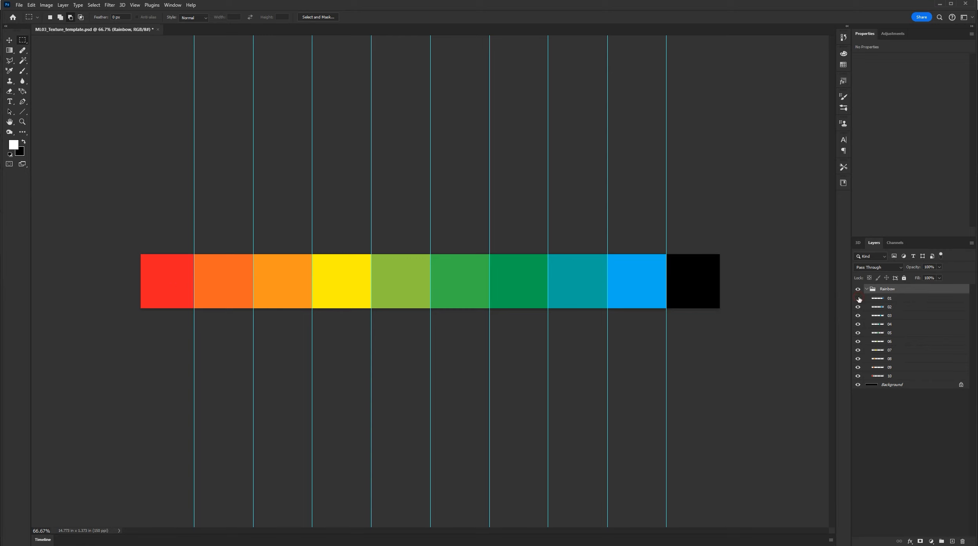
left_click(858, 298)
left_click(858, 316)
left_click(858, 315)
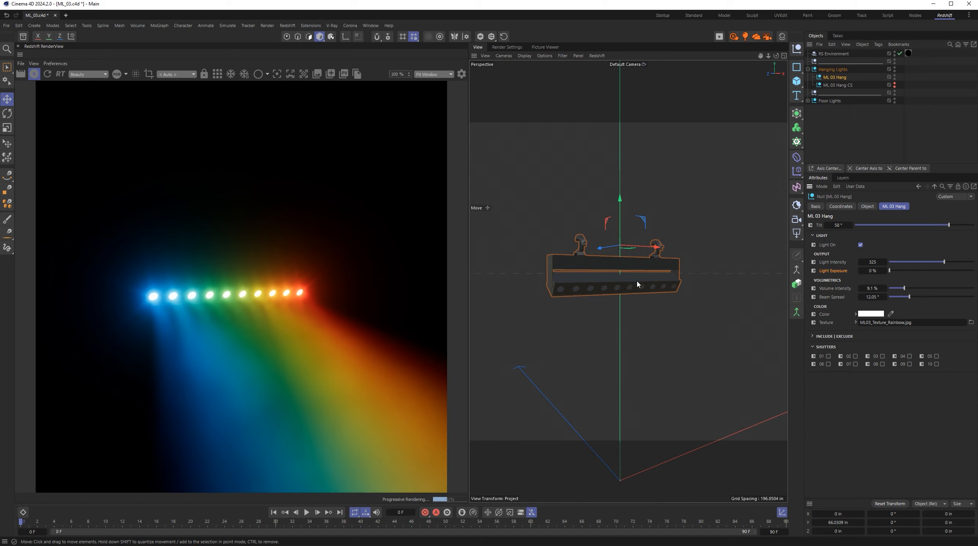
Step: In Cinema 4D, review the ML 03 Hang fixture's Include/Exclude settings and mode options, keeping the mode on Exclude
left_click(817, 336)
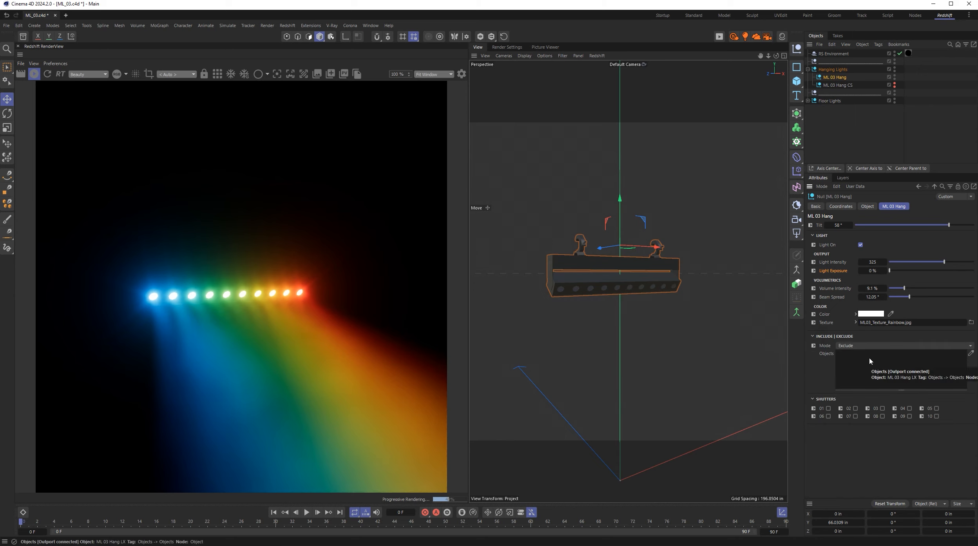
left_click(864, 347)
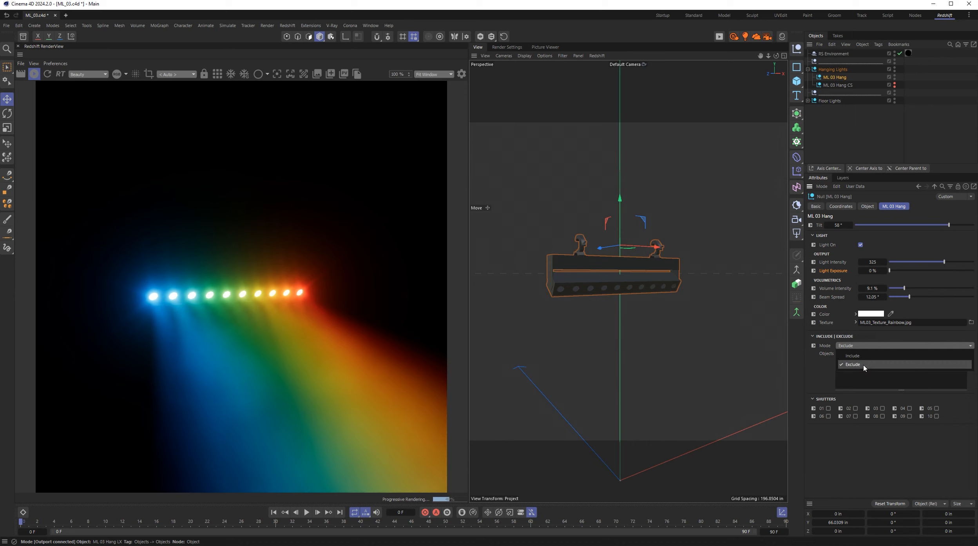
left_click(865, 364)
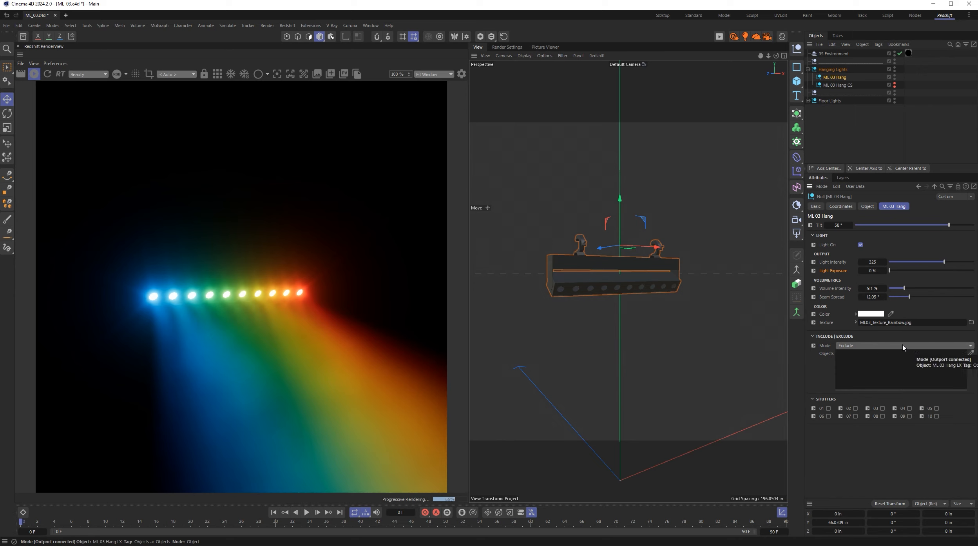
left_click(885, 345)
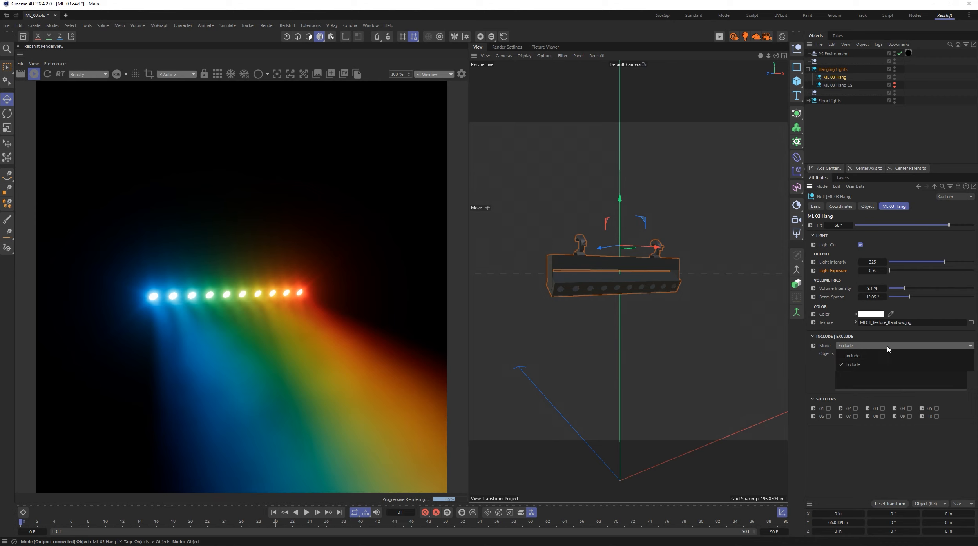
left_click(888, 347)
left_click(814, 336)
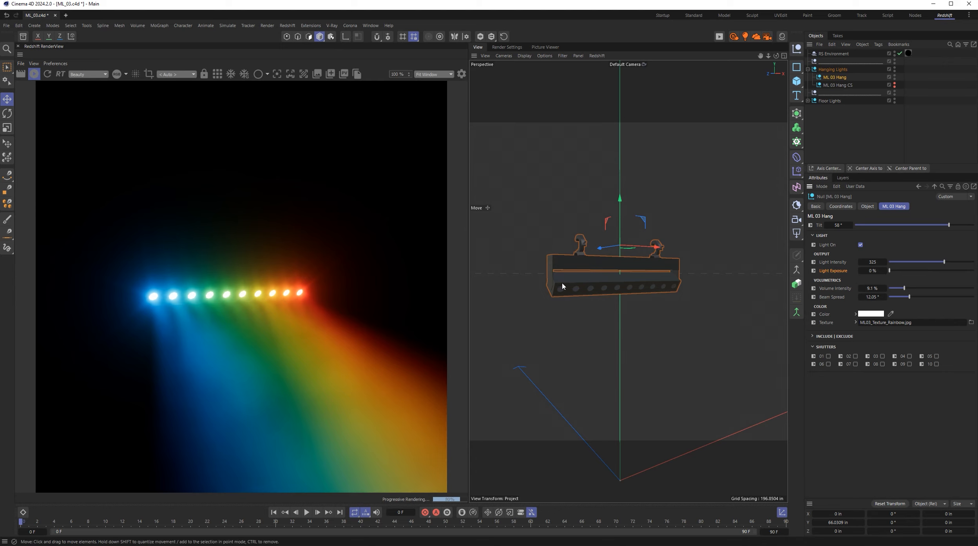
Step: Enable shutters 01, 02, 03, 05 and 09 on the ML 03 Hang fixture to block those individual lights
left_click(828, 356)
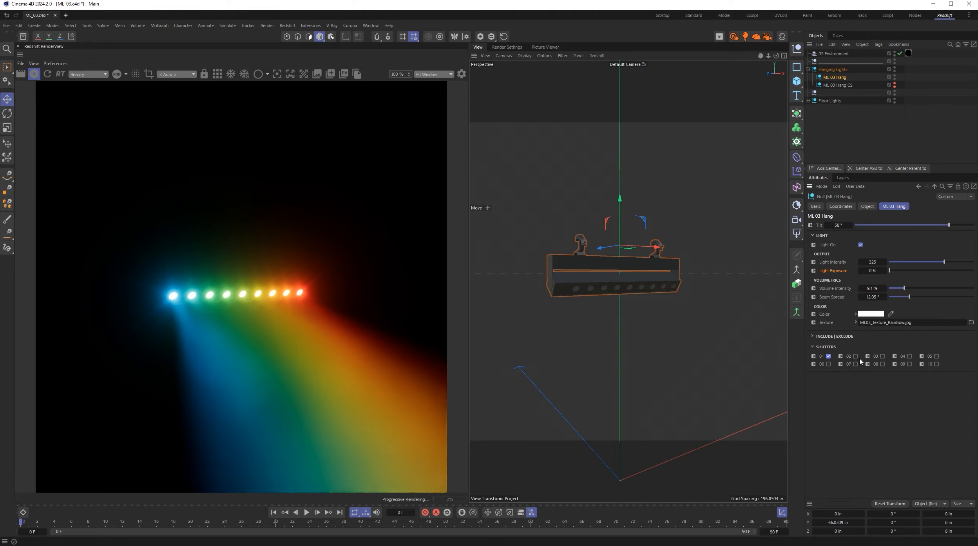
left_click(855, 356)
left_click(883, 356)
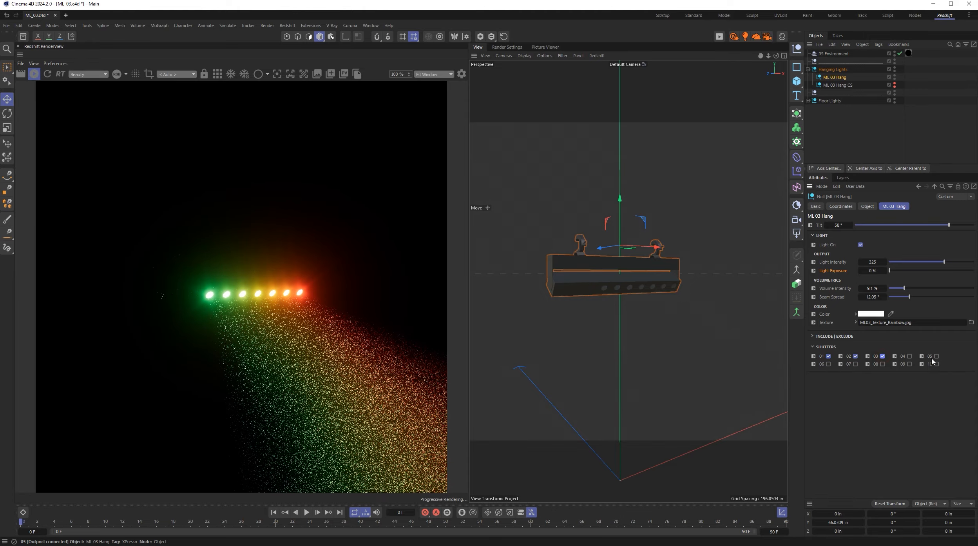
left_click(937, 356)
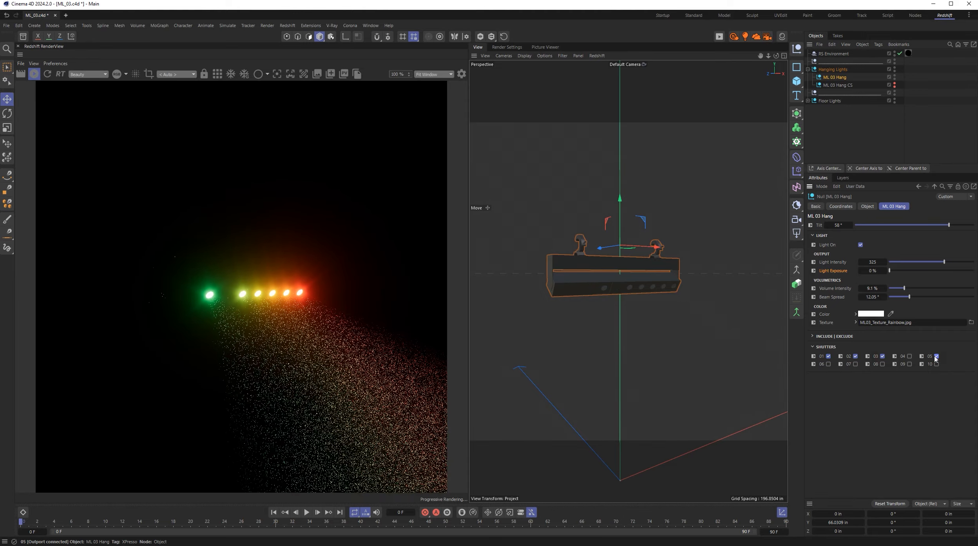
left_click(910, 364)
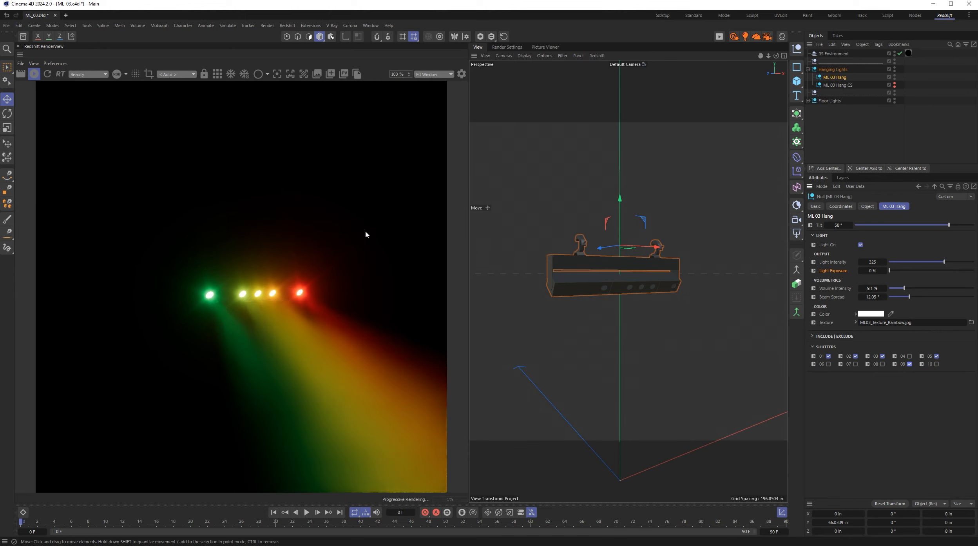
Step: Disable shutters 05, 09, 03, 02 and 01 so that all ten lights of the fixture shine
left_click(936, 356)
left_click(910, 364)
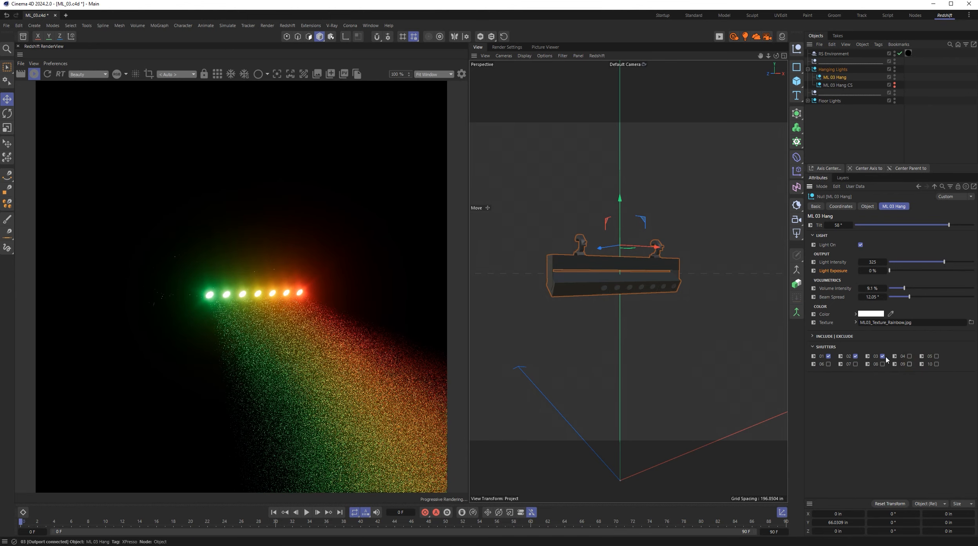
left_click(882, 356)
left_click(856, 356)
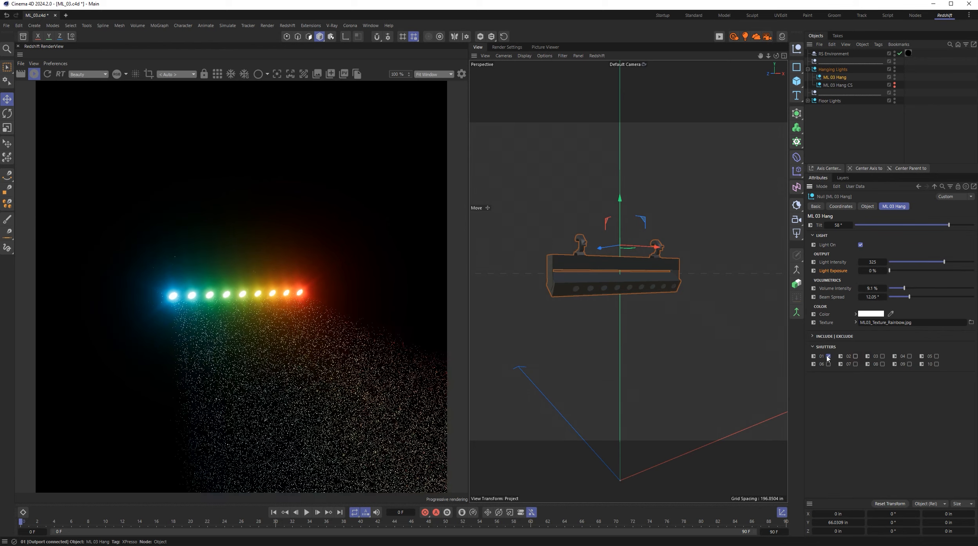
left_click(829, 356)
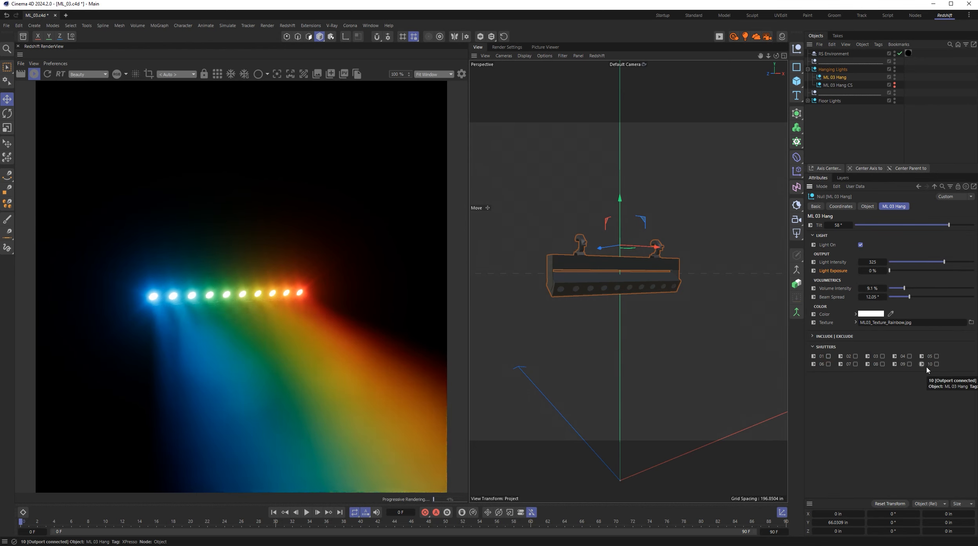
Step: Select the ML 03 Hang CS cloner fixture and test its attribute lock by selecting RS Environment and Floor Lights before reselecting it
left_click(838, 85)
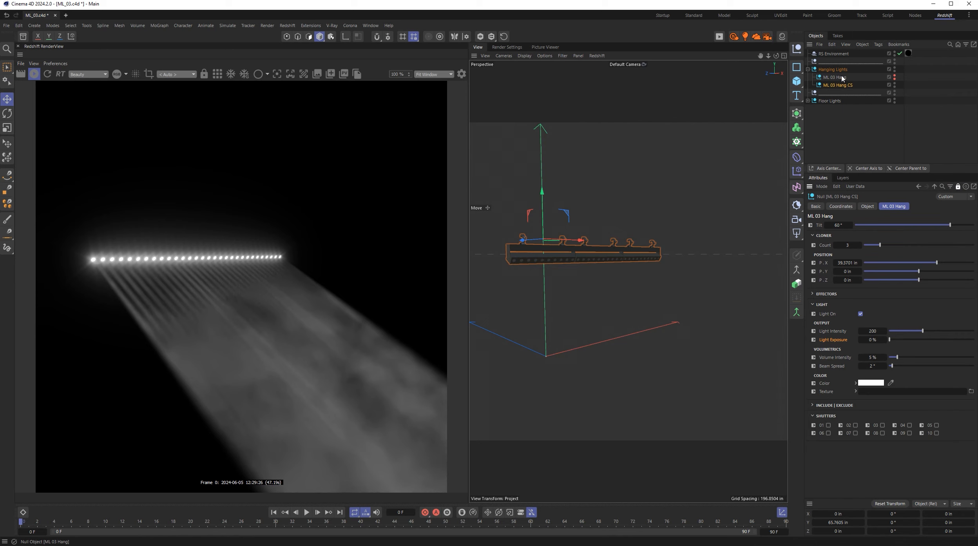
left_click(838, 54)
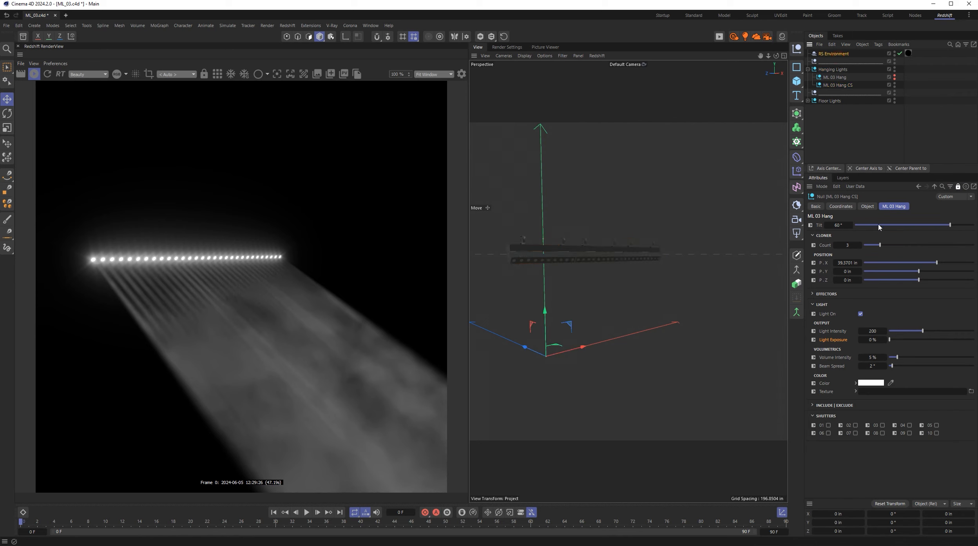
left_click(836, 103)
left_click(839, 85)
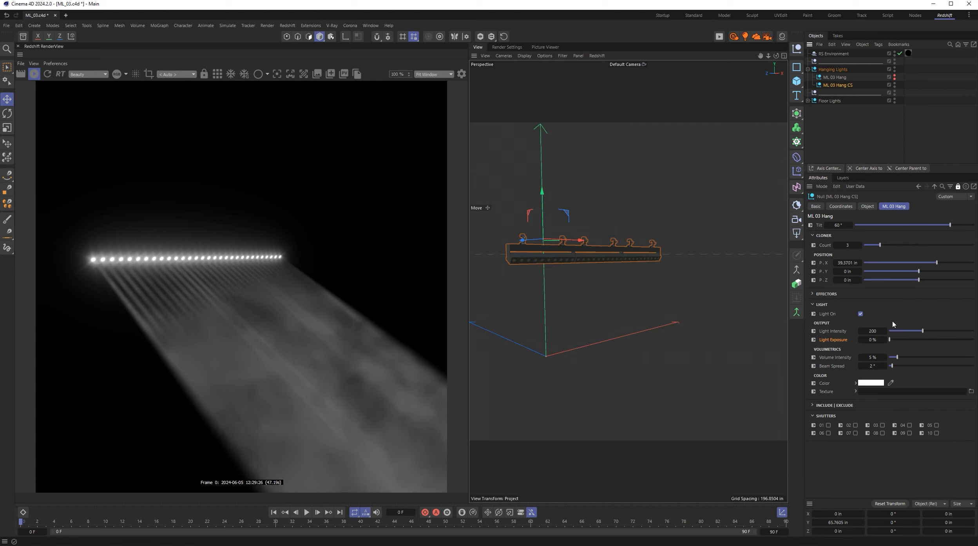
left_click(959, 187)
Step: Set the ML 03 Hang CS light color to red, RGB 255, 4, 4
left_click(870, 382)
left_click_drag(832, 435, 848, 423)
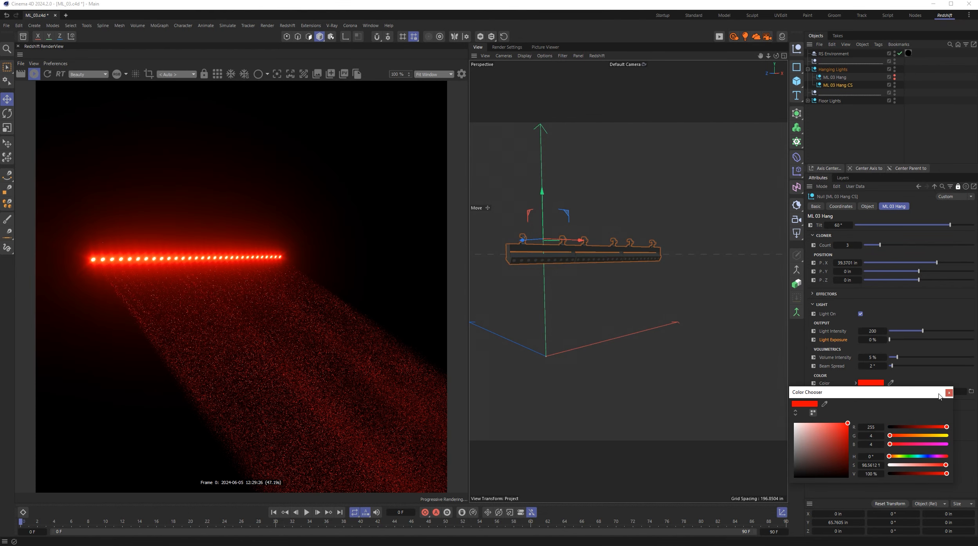
left_click(949, 392)
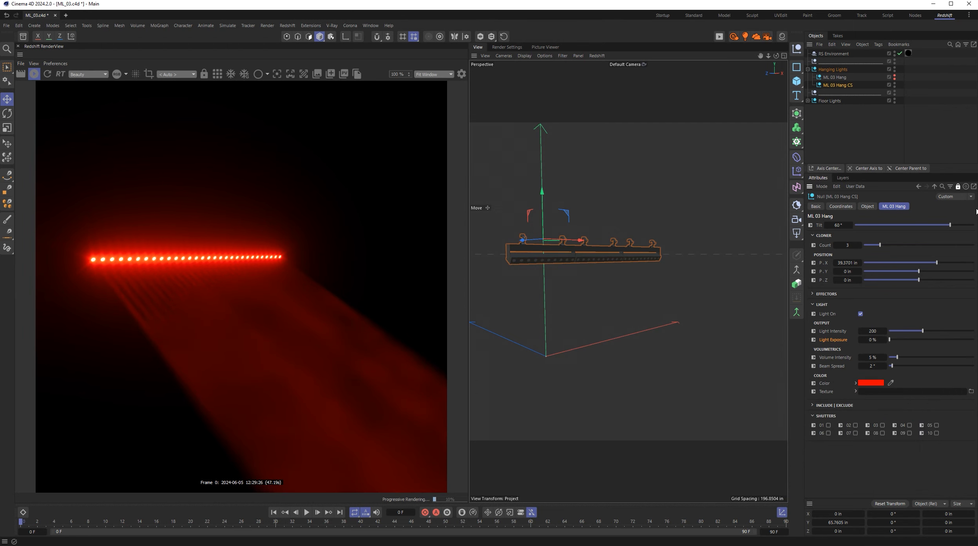
Step: Set the ML 03 Hang CS cloner count to 8 and its tilt to 52°
mouse_move(950, 225)
left_mouse_down()
mouse_move(933, 227)
mouse_move(953, 226)
left_mouse_up()
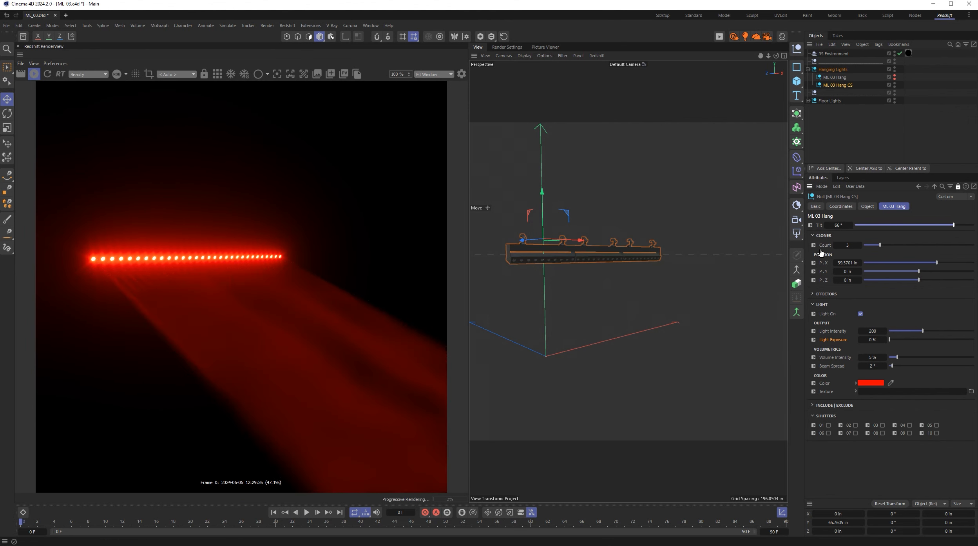
left_click_drag(881, 245, 909, 247)
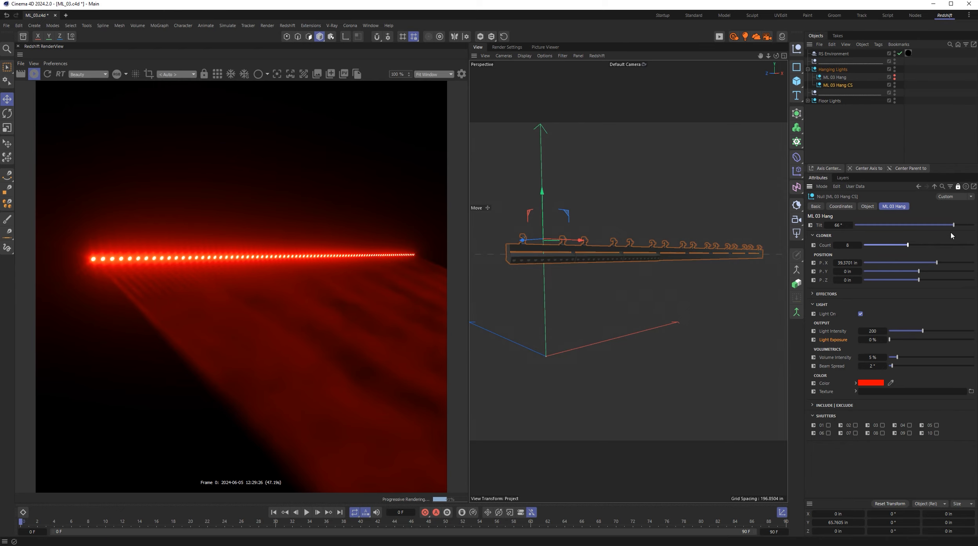
mouse_move(954, 226)
left_mouse_down()
mouse_move(888, 229)
mouse_move(946, 231)
left_mouse_up()
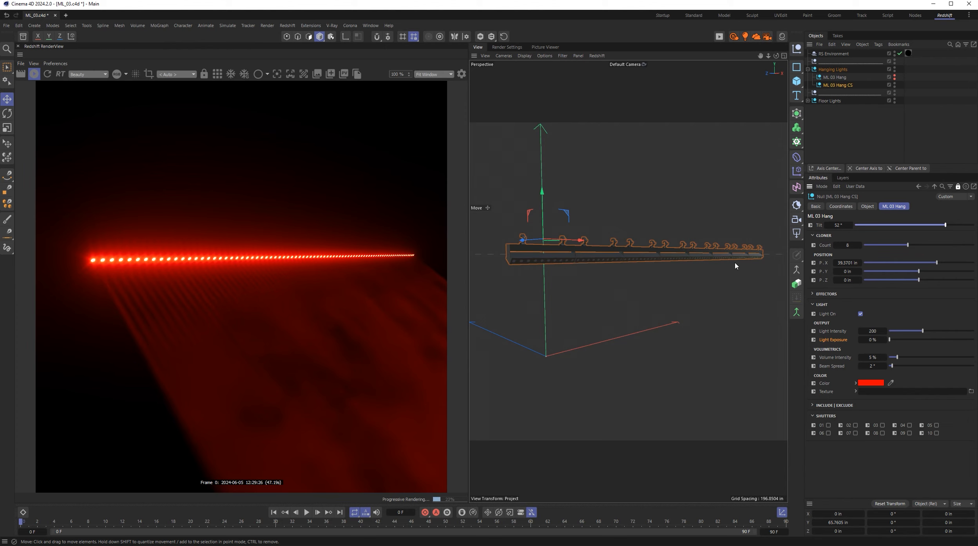
Step: Inspect the cloned lights up close, try a P.X spacing of 65.8268 in, and set it back to 1 m
left_click(571, 262)
right_click_drag(569, 263, 656, 258, "alt")
left_click_drag(598, 267, 535, 268, "alt")
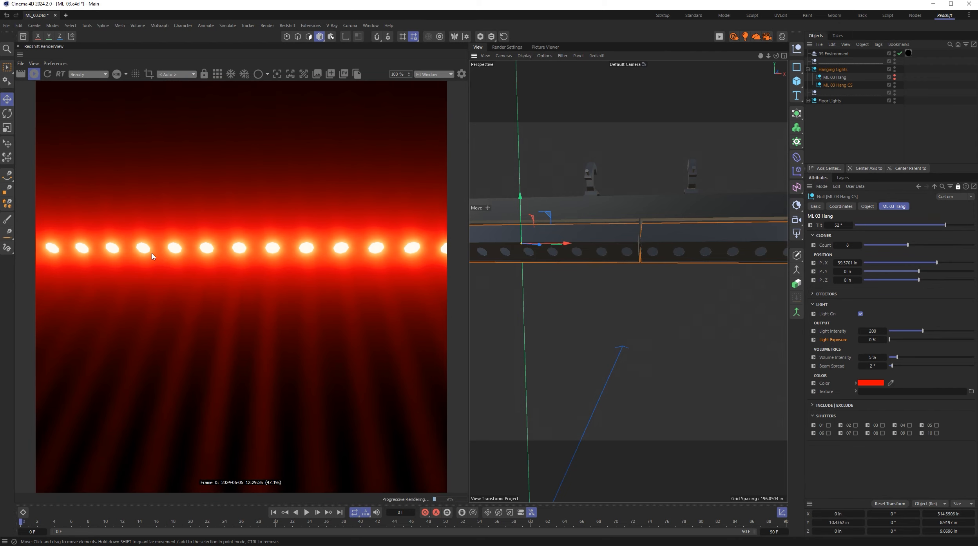
left_click_drag(640, 283, 659, 323, "alt")
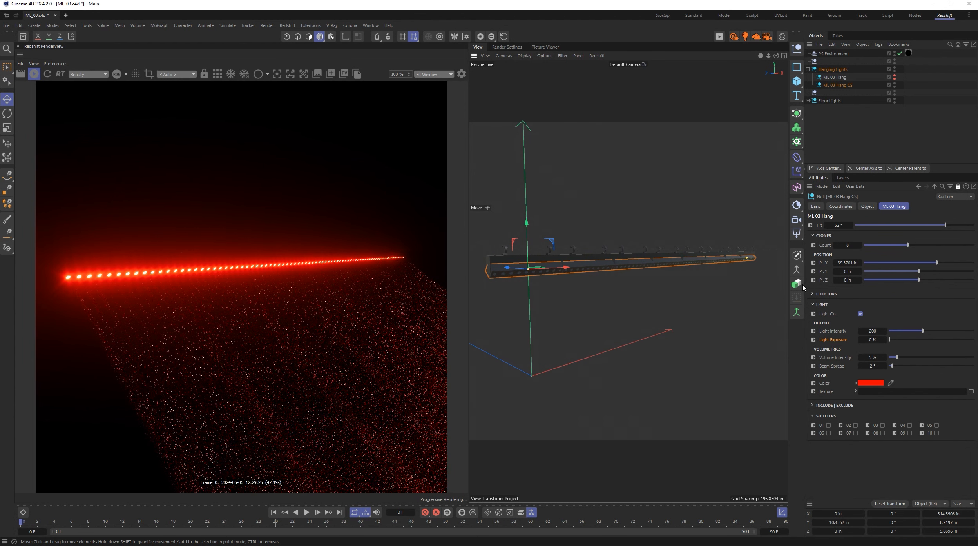
left_click(937, 262)
left_click_drag(937, 264, 949, 266)
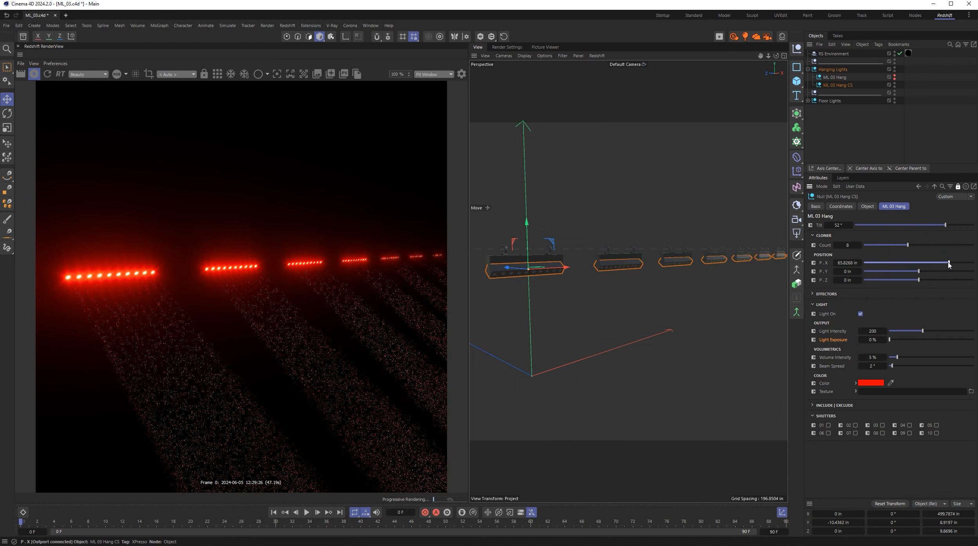
left_click(849, 263)
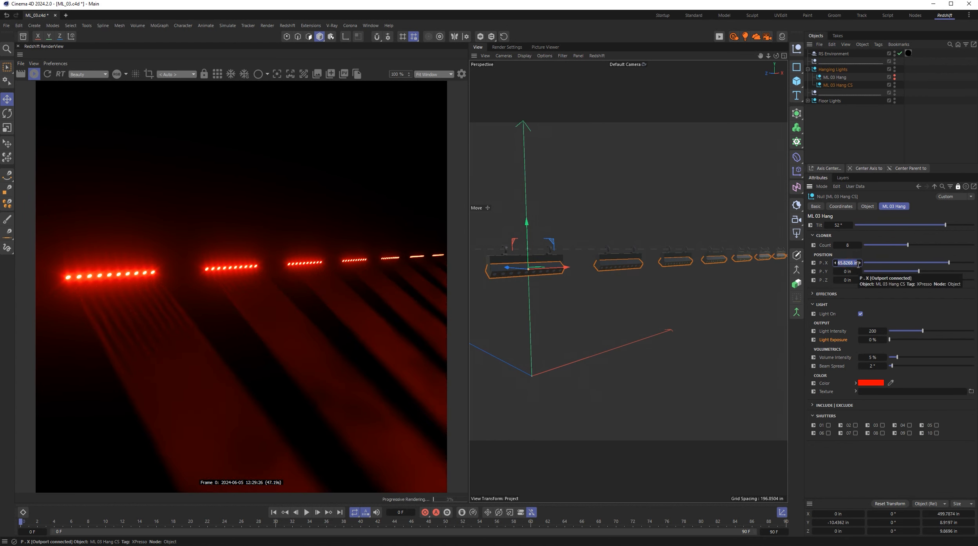
type("1M")
key("Return")
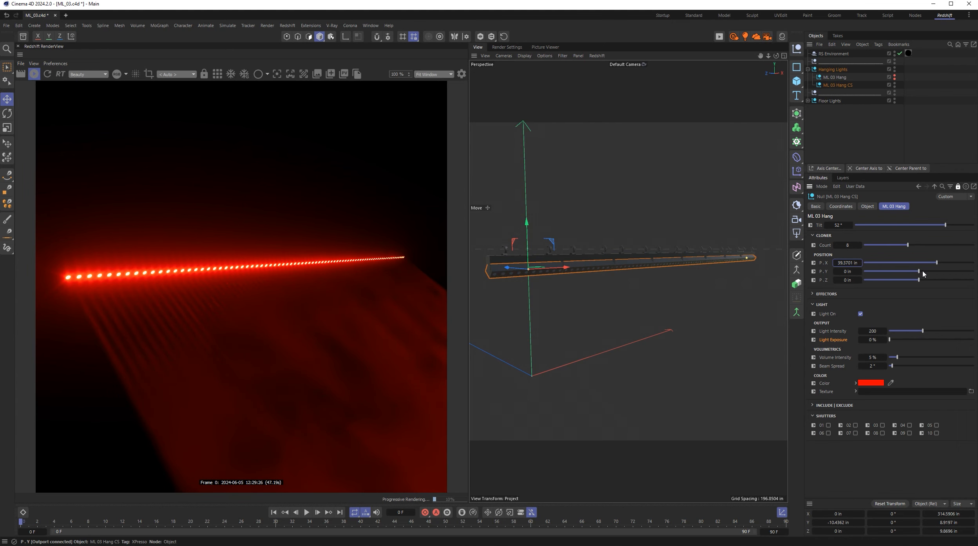
Step: Try a cloner P.Y offset of about 18.19 in to stagger the fixtures upward, and reset it to 0
mouse_move(920, 271)
left_mouse_down()
mouse_move(929, 272)
mouse_move(906, 275)
mouse_move(928, 271)
mouse_move(931, 282)
mouse_move(902, 281)
mouse_move(919, 279)
left_mouse_up()
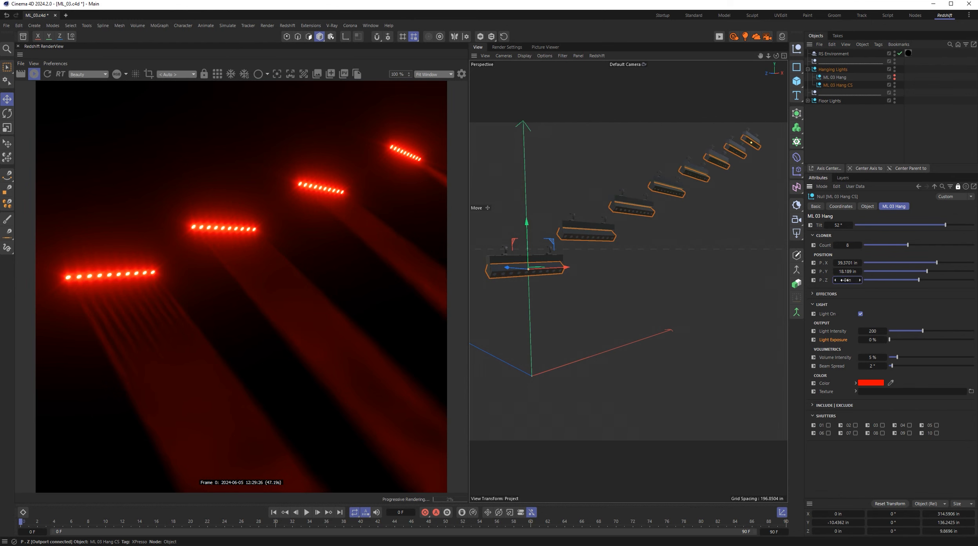
left_click(848, 271)
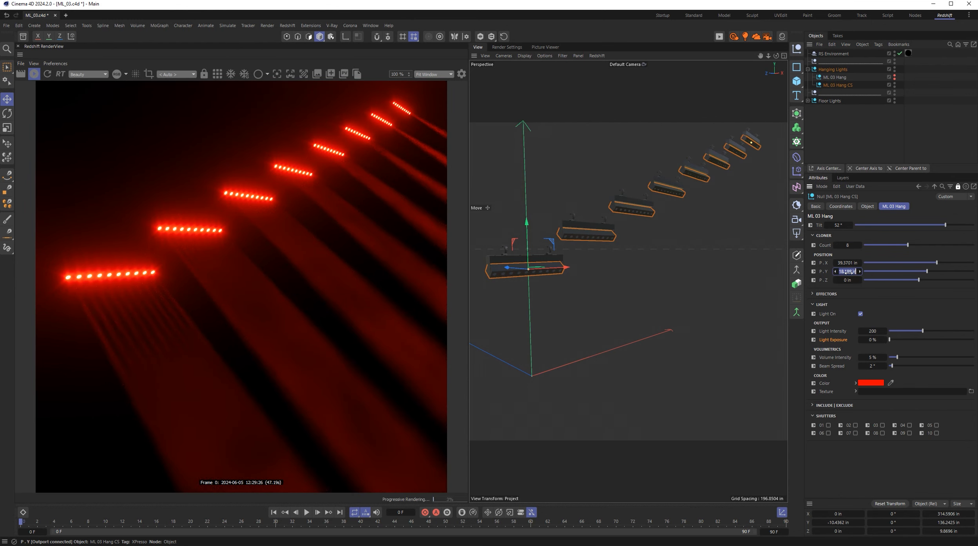
type("0")
key("Return")
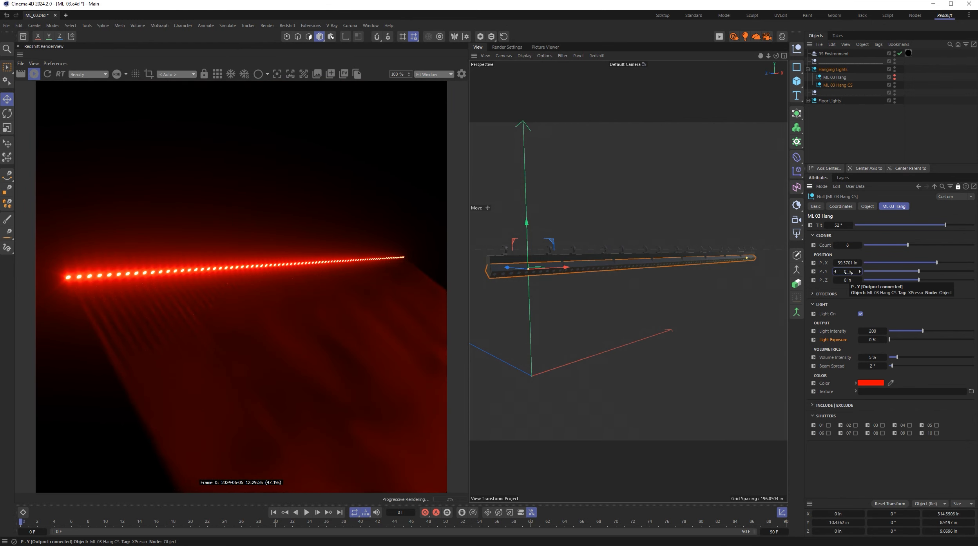
Step: Check the cloner's Effectors list and set the fixtures' beam spread to about 23.51°
left_click(813, 294)
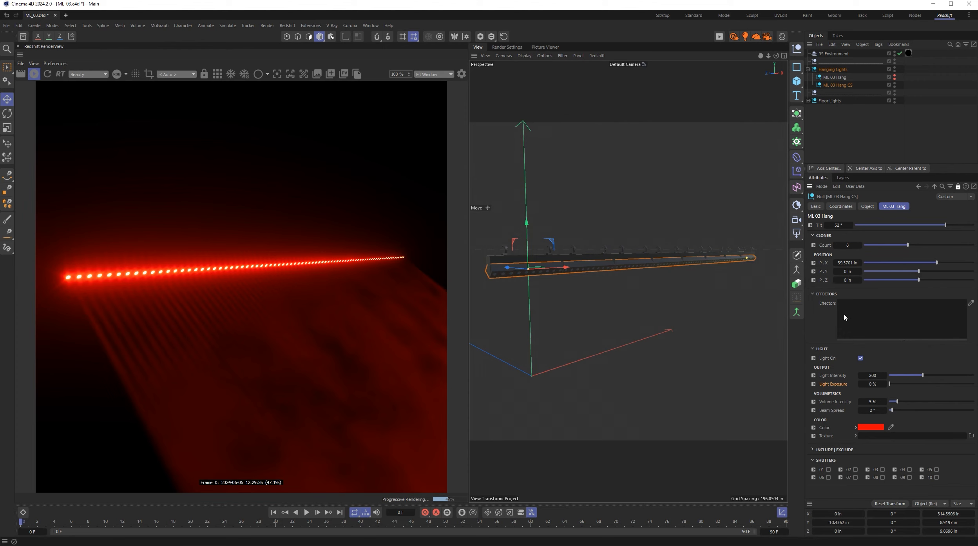
left_click(823, 293)
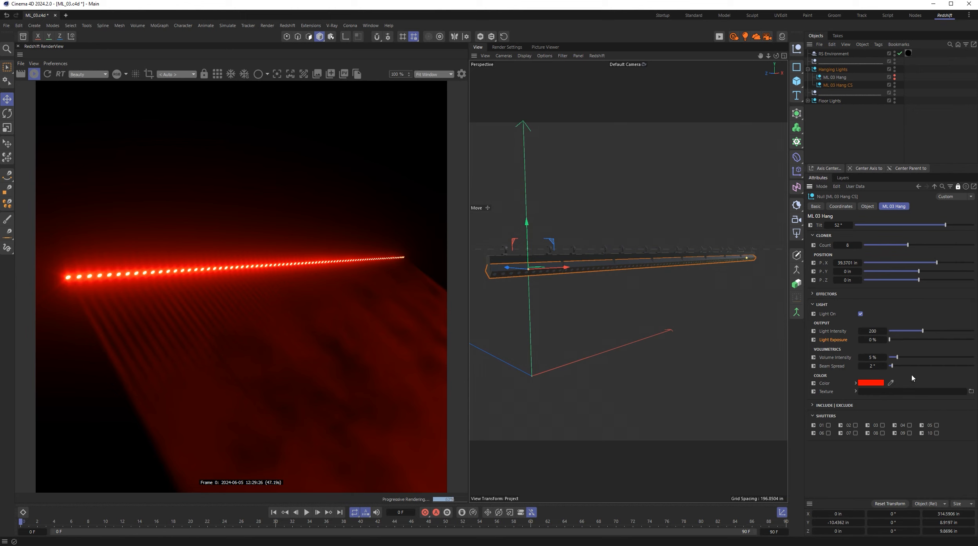
left_click(901, 366)
left_click_drag(901, 367, 929, 366)
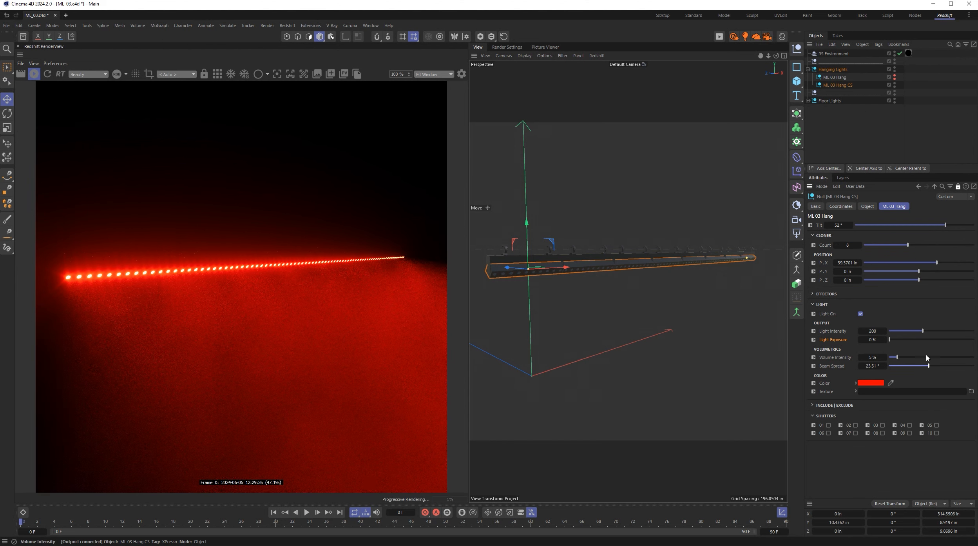